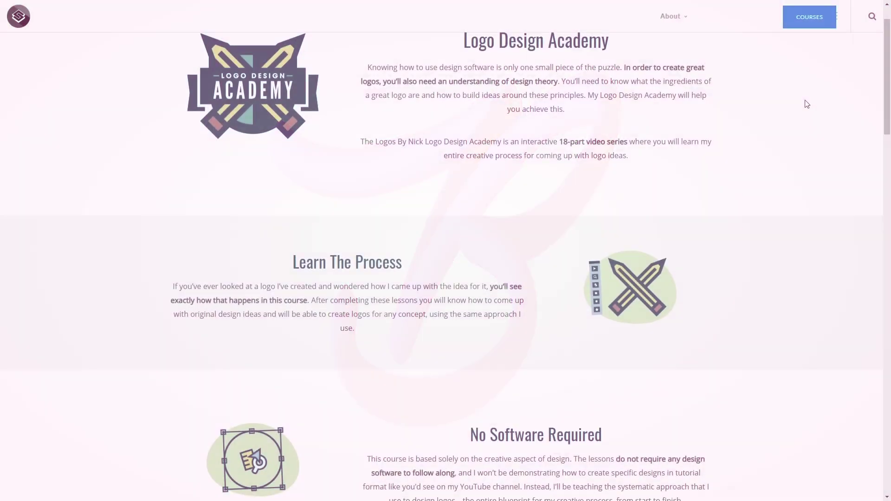
# Step: Scroll down the LogosByNick Logo Design Academy page to review the course sections
pyautogui.scroll(-7, 799, 108)
pyautogui.scroll(-12, 797, 110)
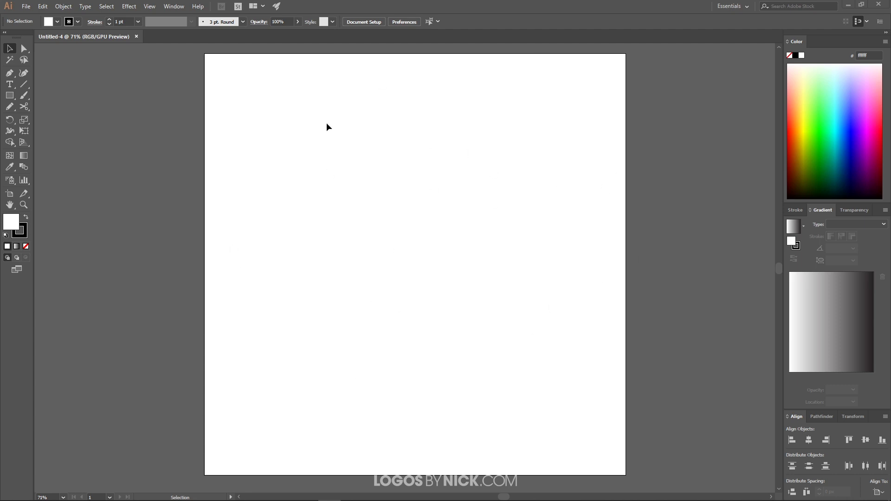
# Step: Turn off Snap to Pixel in the View menu
pyautogui.click(149, 6)
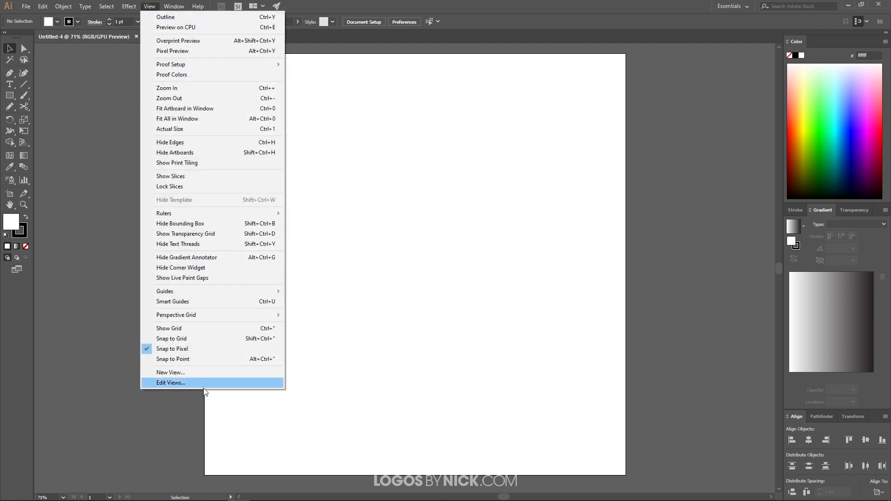
pyautogui.click(191, 349)
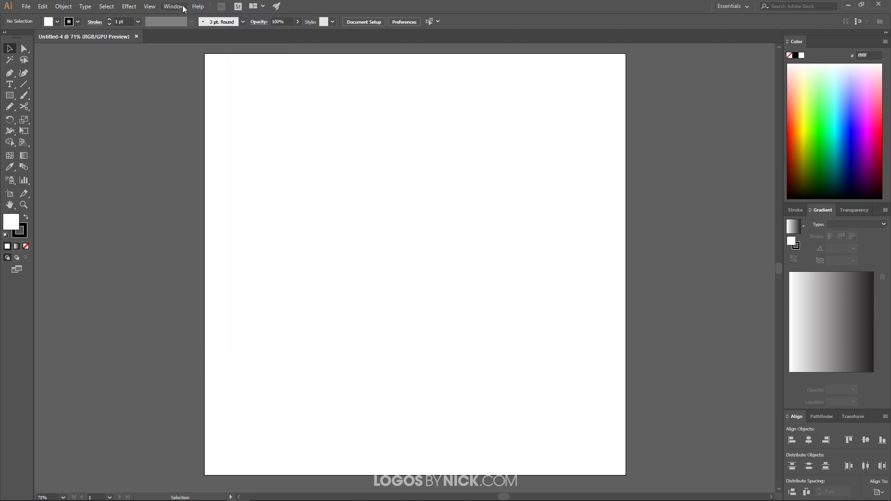
pyautogui.click(151, 6)
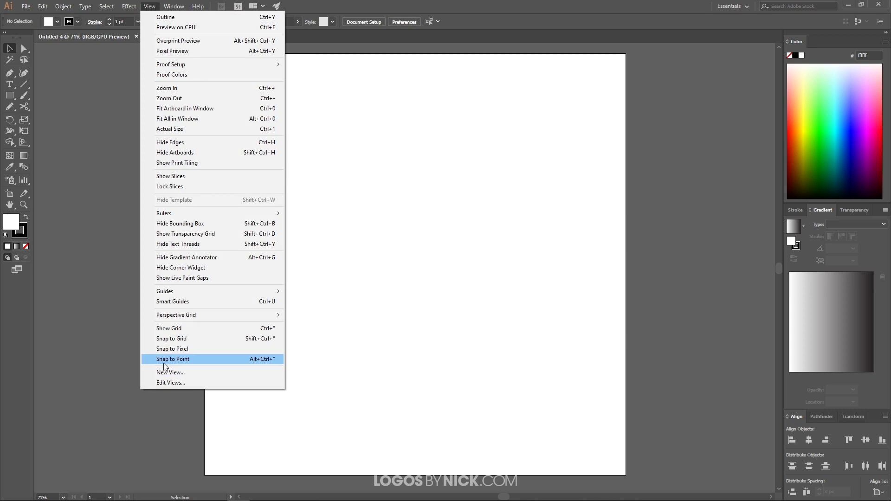
pyautogui.click(173, 7)
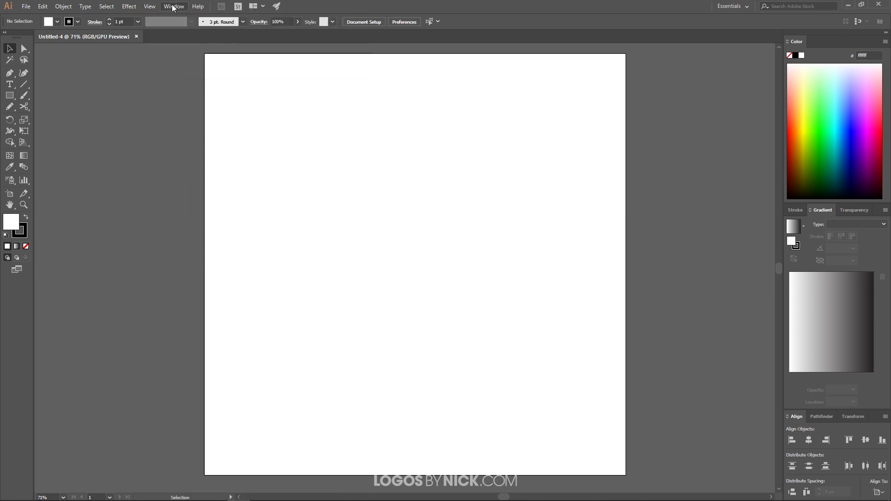
# Step: Set the Align panel's Align To option to Align to Artboard
pyautogui.click(173, 7)
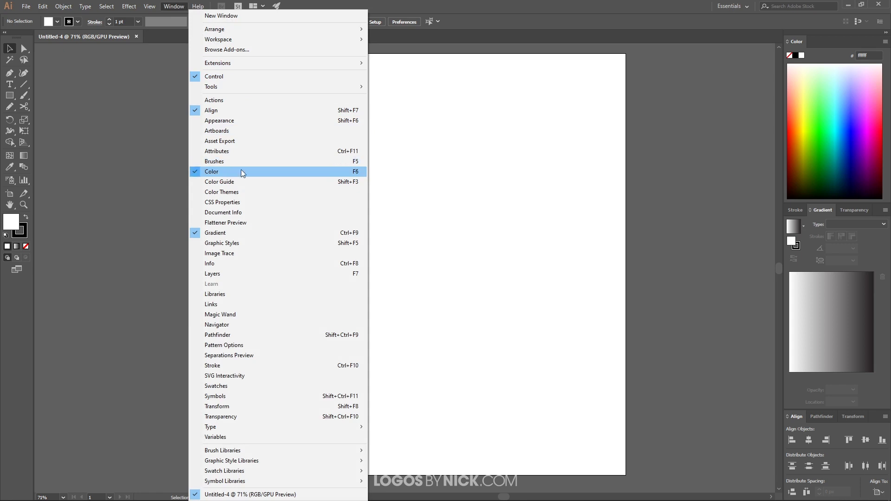
pyautogui.click(176, 6)
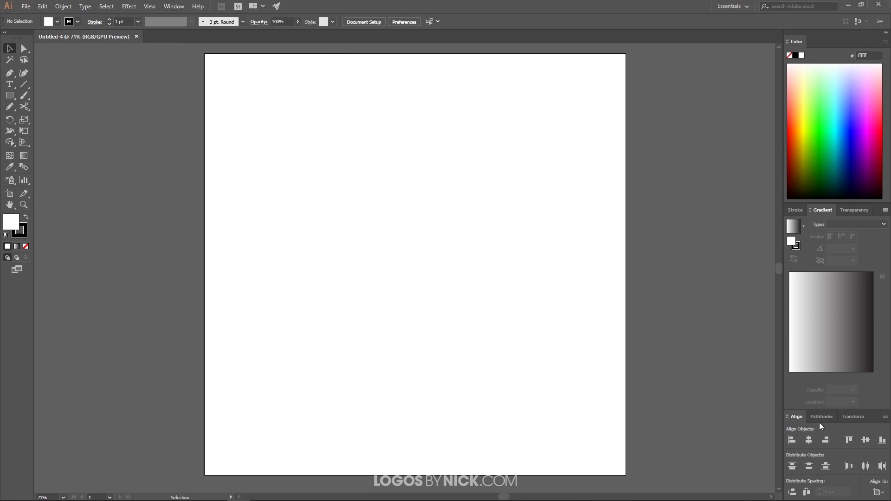
pyautogui.click(878, 492)
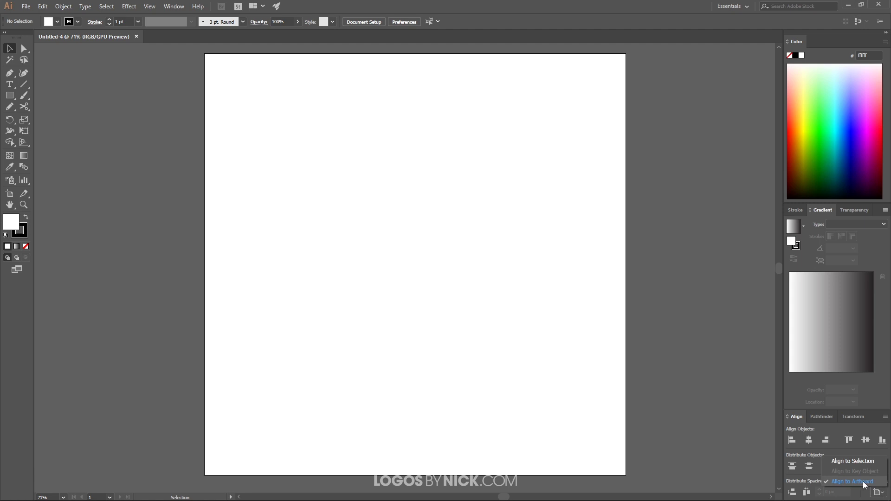
pyautogui.click(865, 483)
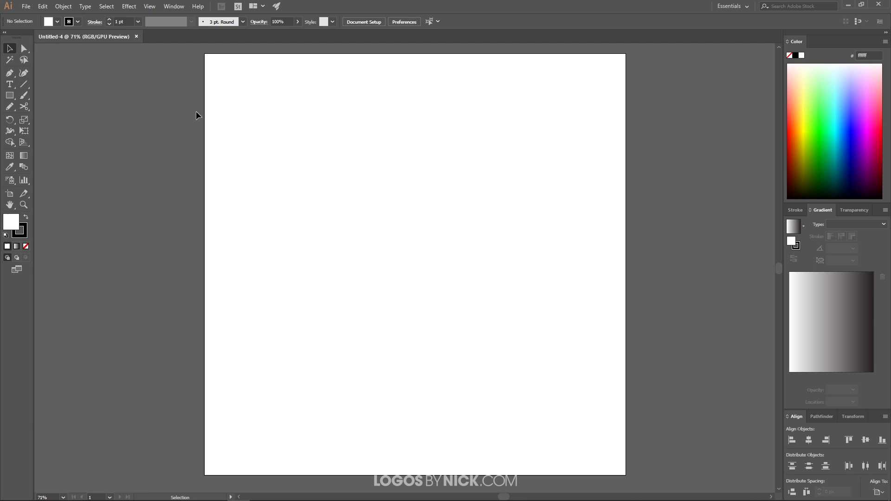
# Step: Type a capital B in Heather Oliver Regular and scale it up to about 547.66 pt
pyautogui.press('t')
pyautogui.click(393, 229)
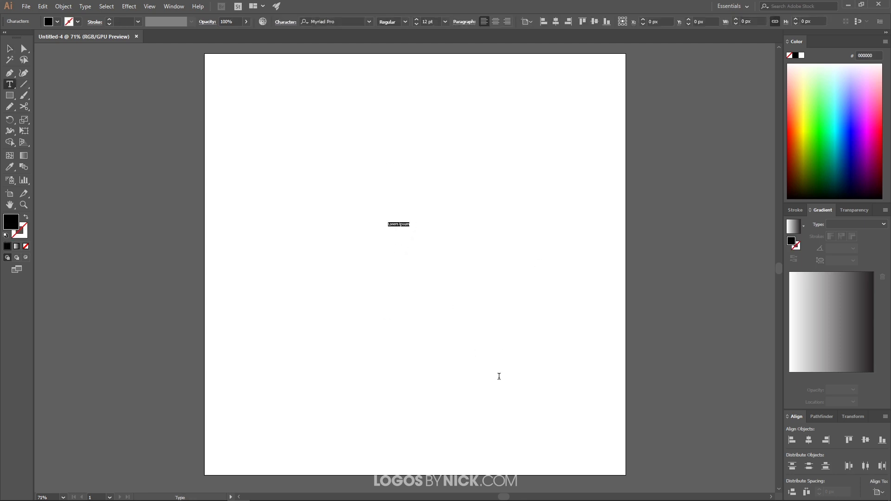
pyautogui.click(370, 22)
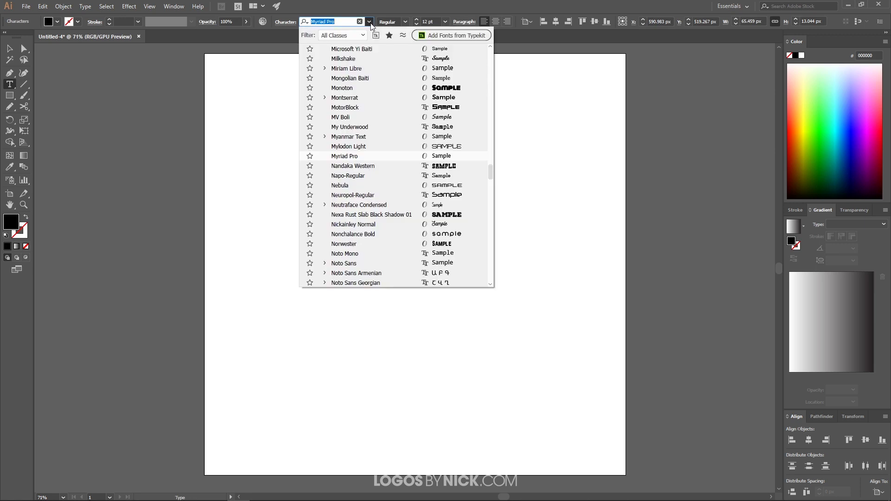
pyautogui.write('heat')
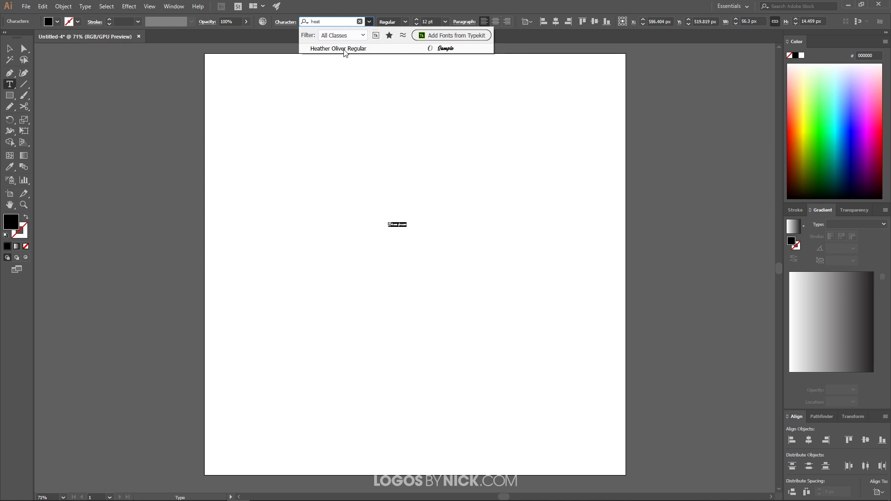
pyautogui.click(347, 50)
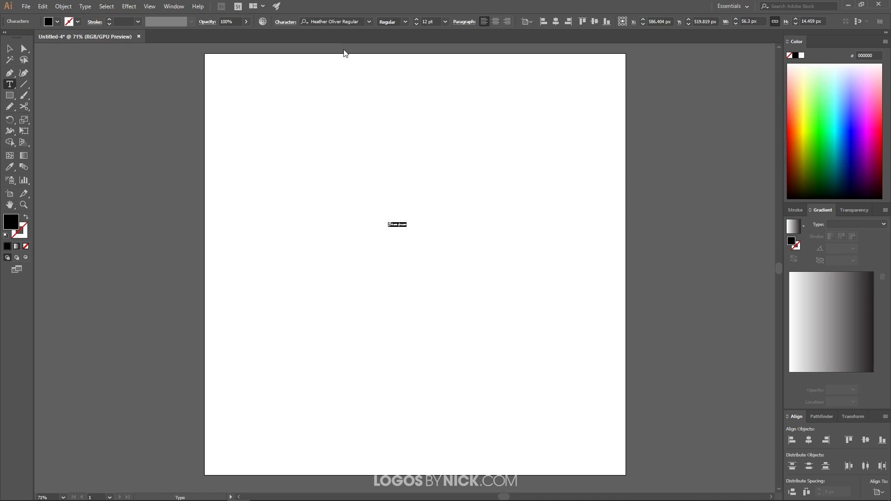
pyautogui.write('L')
pyautogui.click(12, 49)
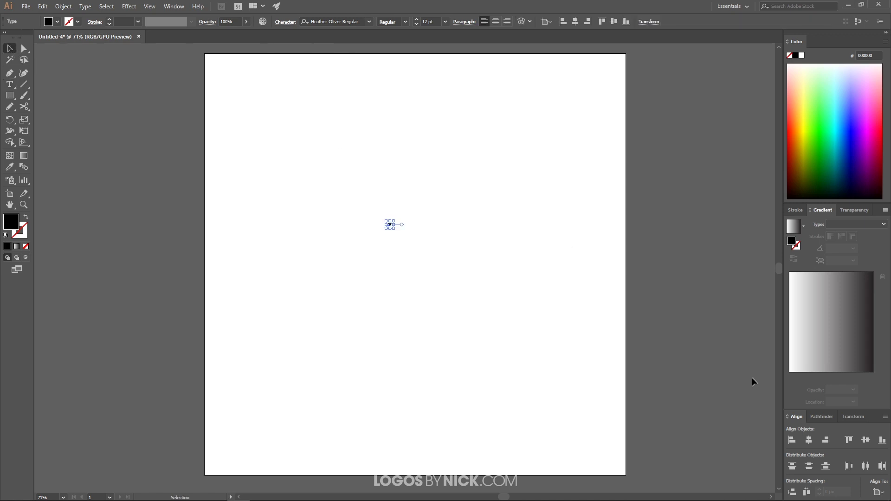
pyautogui.moveTo(394, 227); pyautogui.dragTo(438, 276)
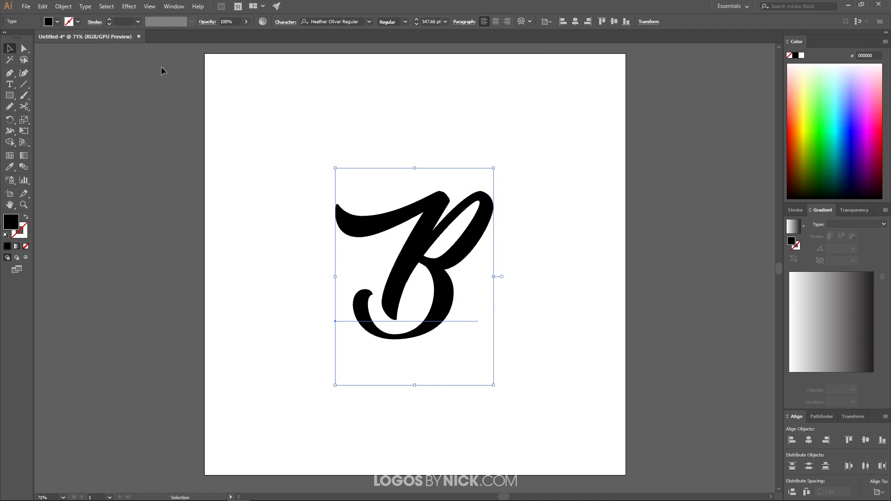
# Step: Convert the B to outlines and centre it horizontally and vertically on the artboard
pyautogui.click(85, 7)
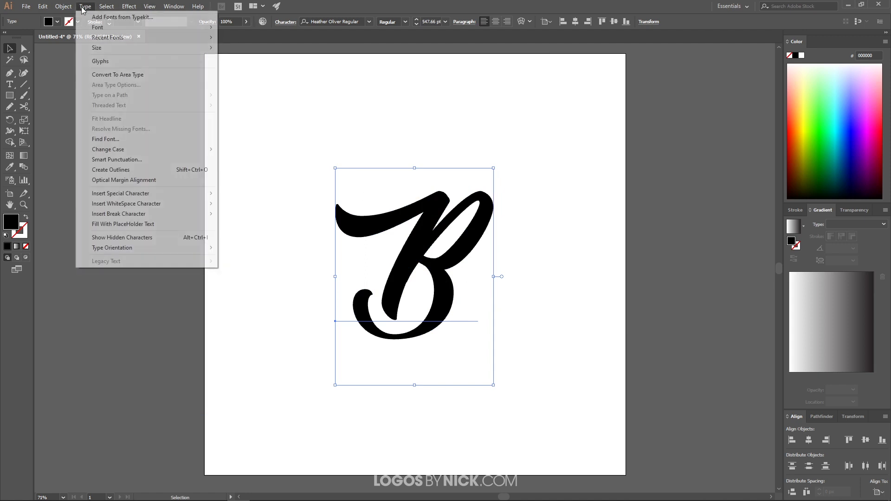
pyautogui.click(131, 170)
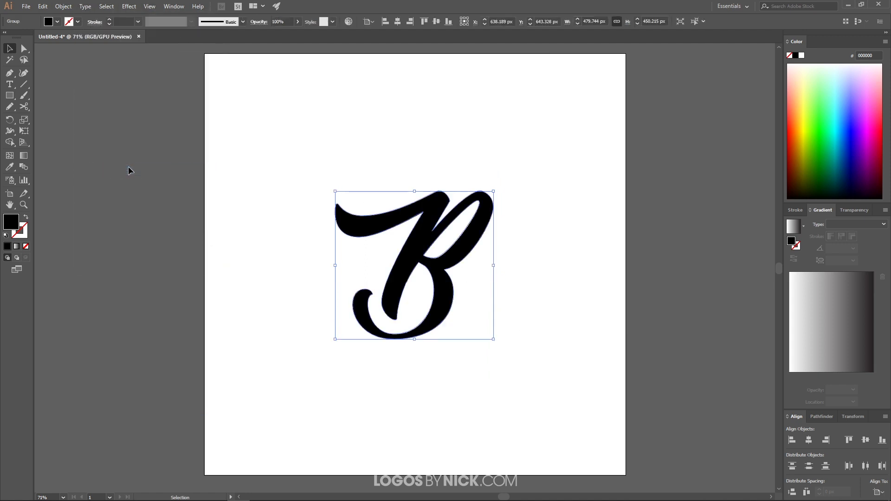
pyautogui.click(806, 441)
pyautogui.click(864, 443)
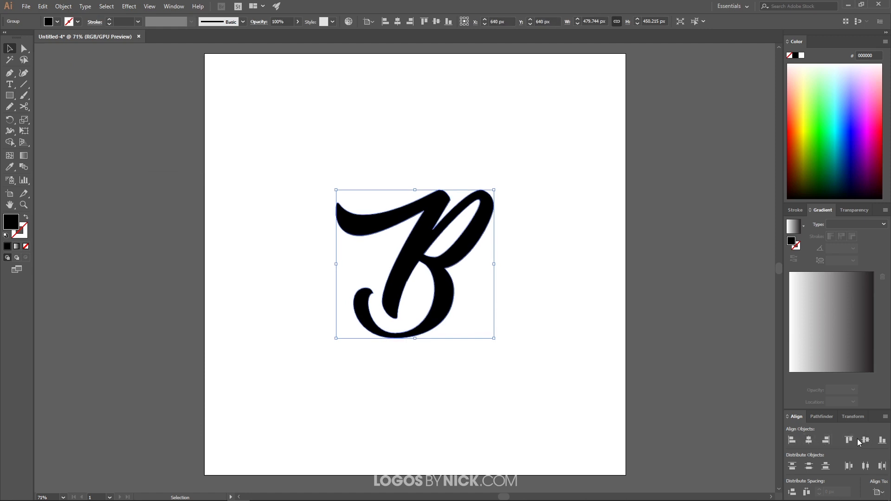
# Step: Fade the B to 43% opacity and enlarge it to about 588.62 × 552.389 px
pyautogui.click(298, 22)
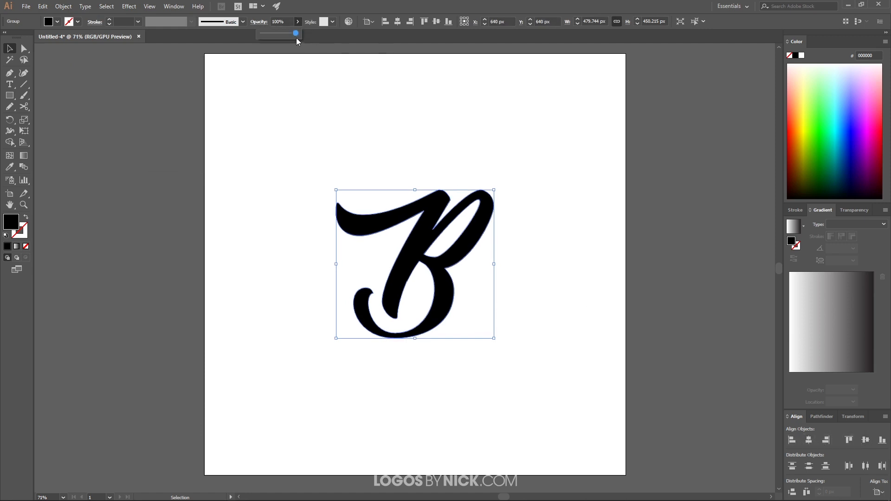
pyautogui.moveTo(297, 34); pyautogui.dragTo(277, 37)
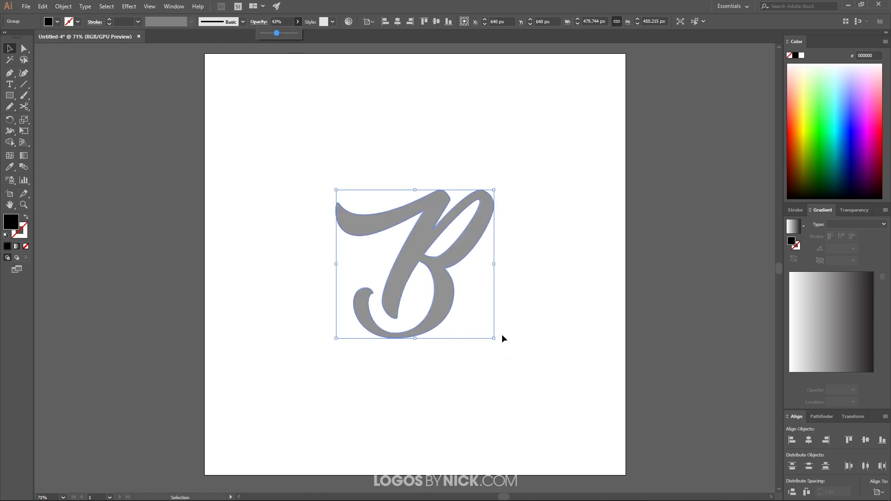
pyautogui.moveTo(495, 340); pyautogui.dragTo(512, 356)
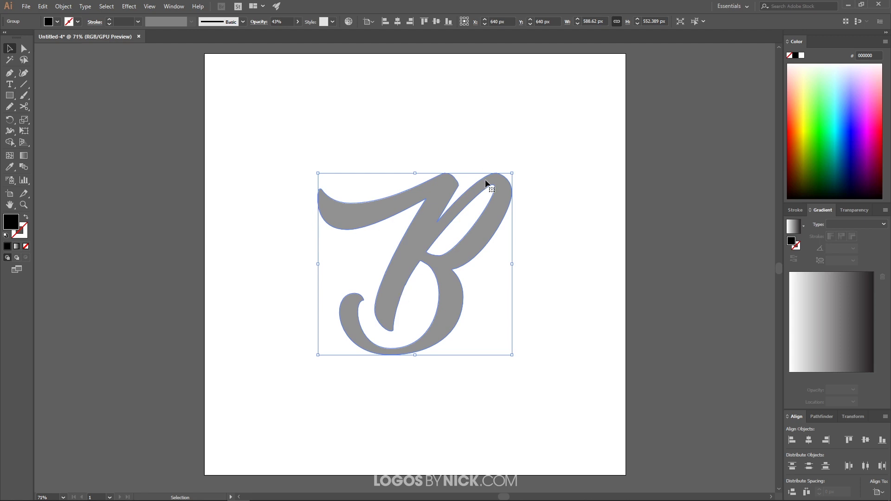
# Step: Deselect the B and set up the Pen tool with no fill and a black stroke
pyautogui.click(520, 333)
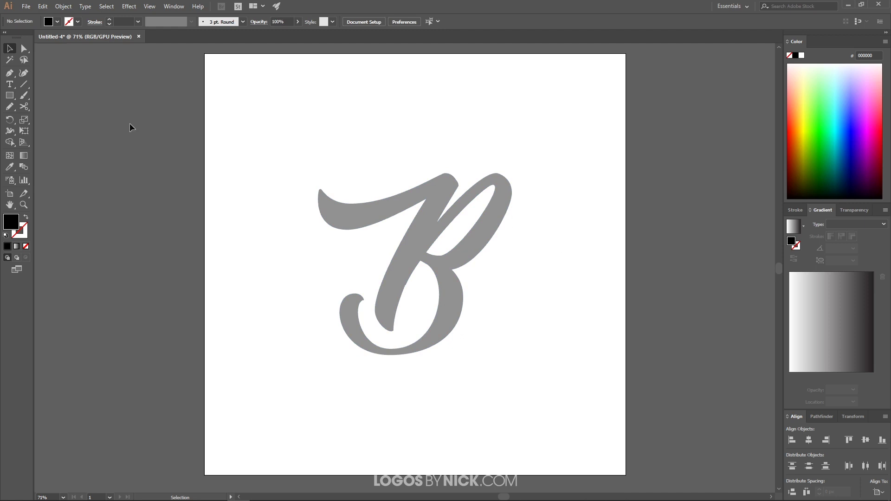
pyautogui.click(9, 74)
pyautogui.click(27, 218)
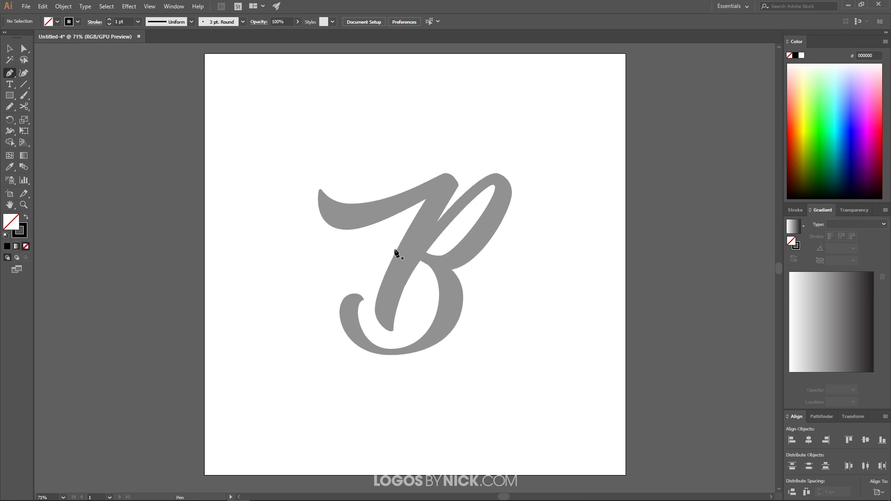
pyautogui.keyDown('alt'); pyautogui.scroll(3, 420, 334); pyautogui.keyUp('alt')
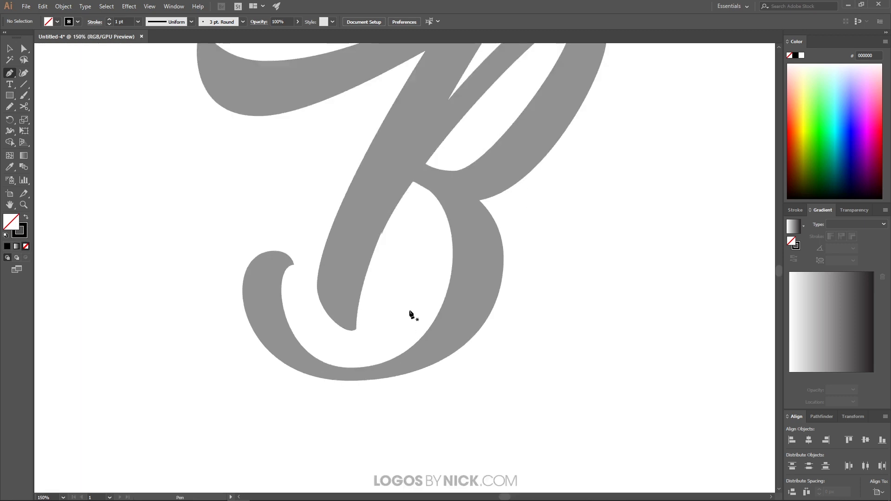
# Step: Place anchor points from the B's lower-left curl through the bowl to the upper loop's top
pyautogui.click(263, 262)
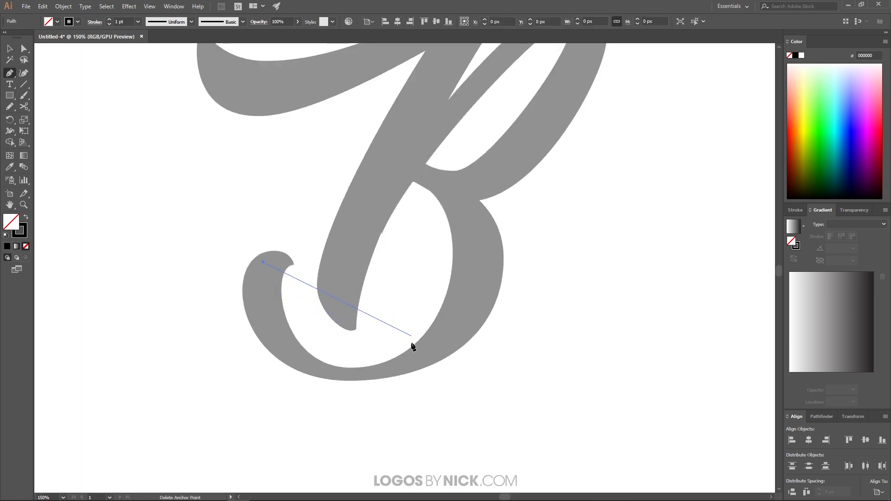
pyautogui.click(424, 354)
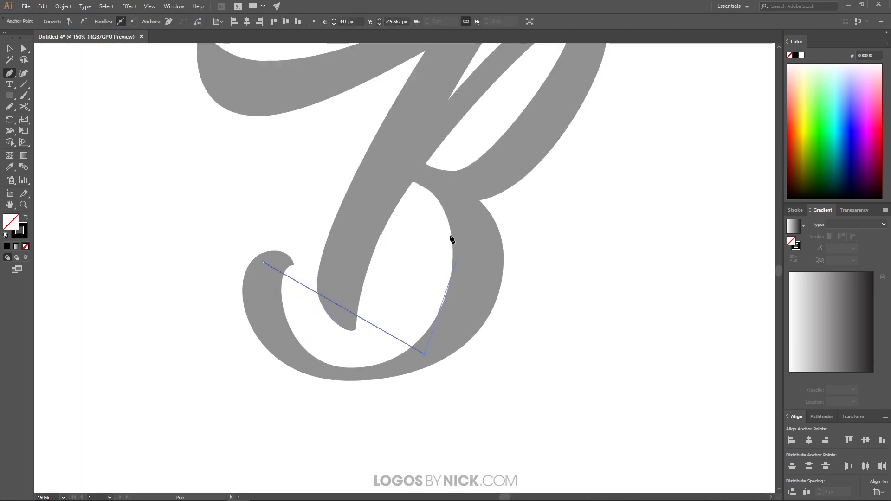
pyautogui.click(428, 175)
pyautogui.keyDown('alt'); pyautogui.scroll(-3, 514, 235); pyautogui.keyUp('alt')
pyautogui.keyDown('alt'); pyautogui.scroll(3, 538, 228); pyautogui.keyUp('alt')
pyautogui.click(536, 235)
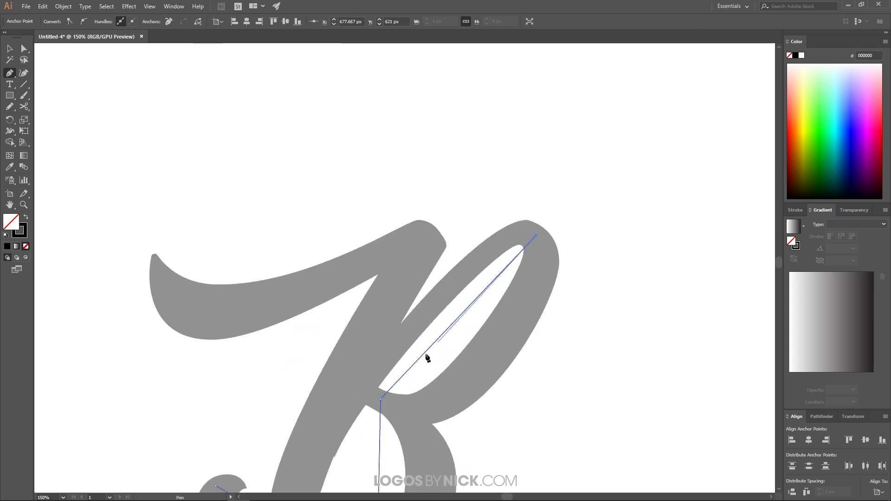
# Step: Continue the path with points at the stem's bottom and top and the top-left tail tip
pyautogui.scroll(-3, 428, 358)
pyautogui.click(322, 415)
pyautogui.scroll(2, 421, 263)
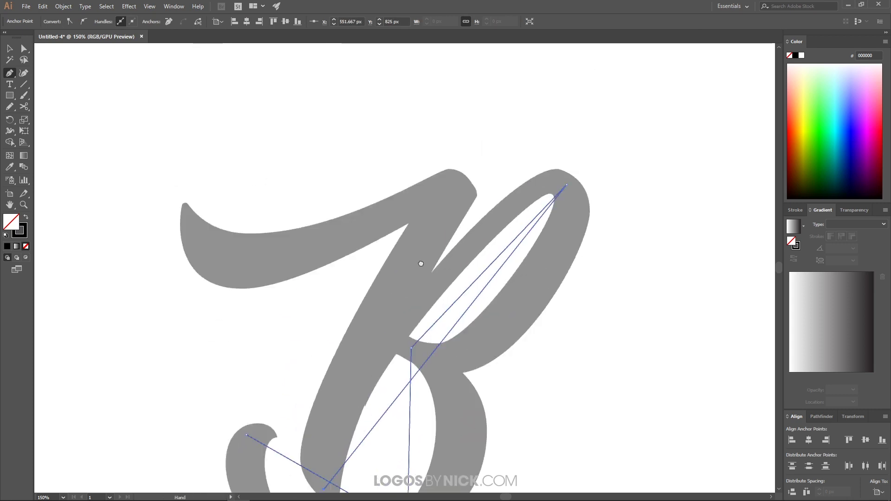
pyautogui.moveTo(421, 263); pyautogui.dragTo(427, 331)
pyautogui.click(462, 255)
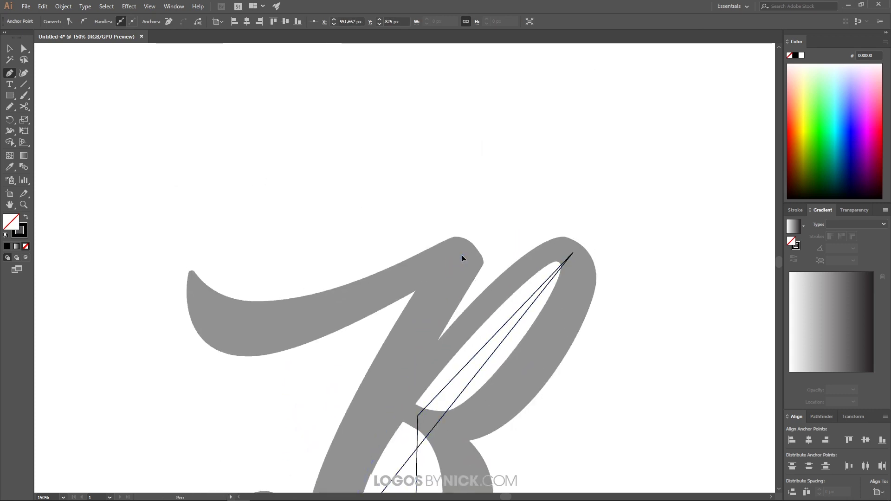
pyautogui.click(204, 301)
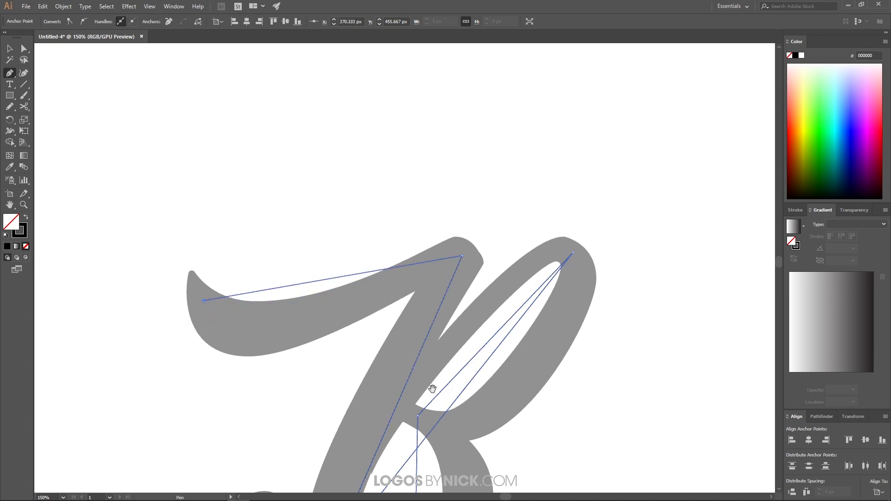
pyautogui.moveTo(433, 389); pyautogui.dragTo(421, 256)
# Step: With the Anchor Point tool, curve the top segment along the B's upper stroke
pyautogui.moveTo(10, 74); pyautogui.dragTo(60, 109)
pyautogui.click(302, 152)
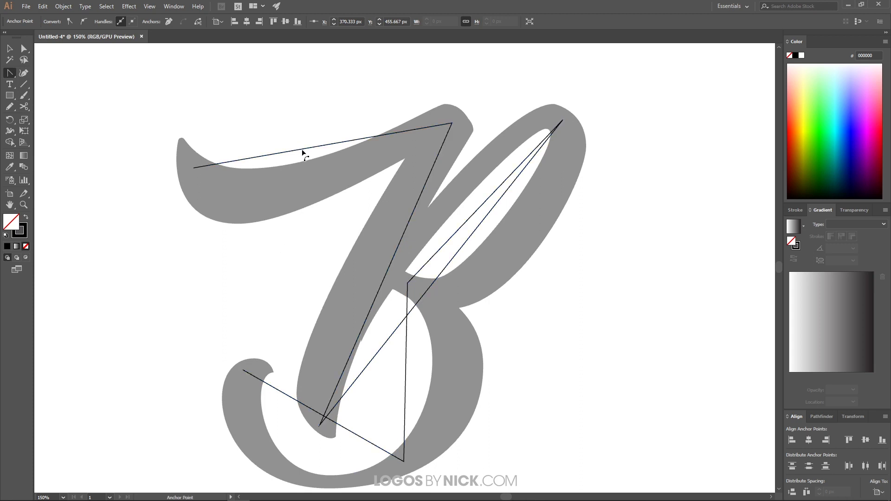
pyautogui.moveTo(284, 194); pyautogui.dragTo(281, 196)
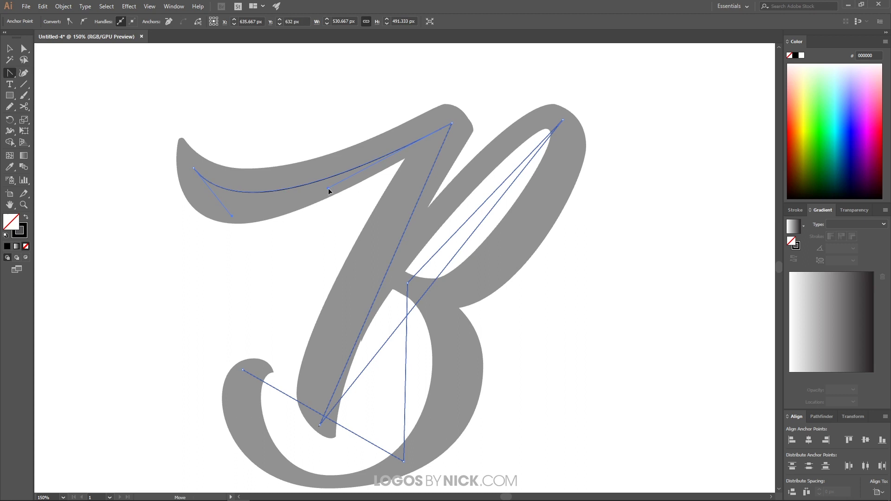
pyautogui.moveTo(329, 188); pyautogui.dragTo(349, 185)
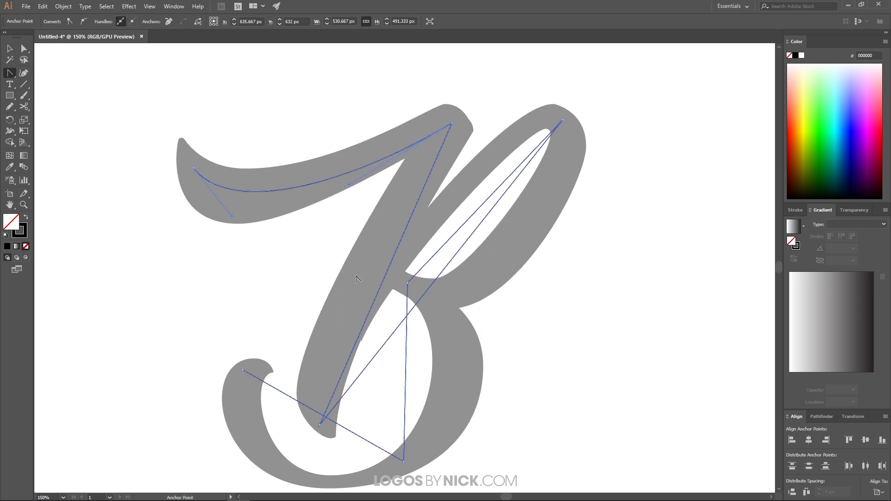
# Step: Curve the stem segment and bend the bowl segment outward to the right
pyautogui.click(390, 271)
pyautogui.moveTo(377, 268); pyautogui.dragTo(377, 267)
pyautogui.scroll(-1, 329, 259)
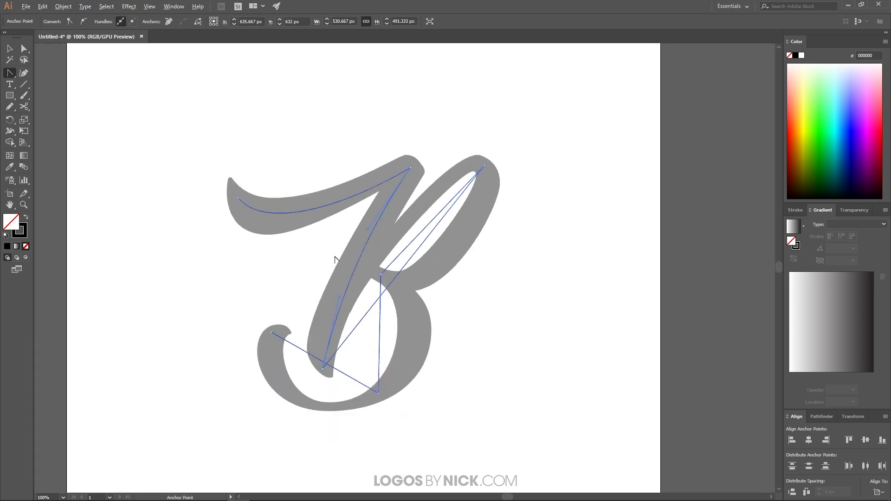
pyautogui.moveTo(369, 232); pyautogui.dragTo(370, 219)
pyautogui.scroll(1, 261, 419)
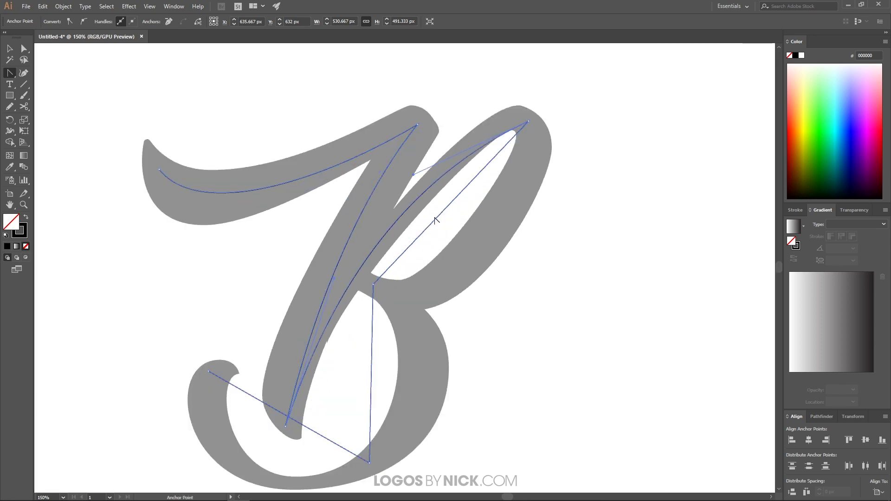
pyautogui.moveTo(380, 335); pyautogui.dragTo(415, 337)
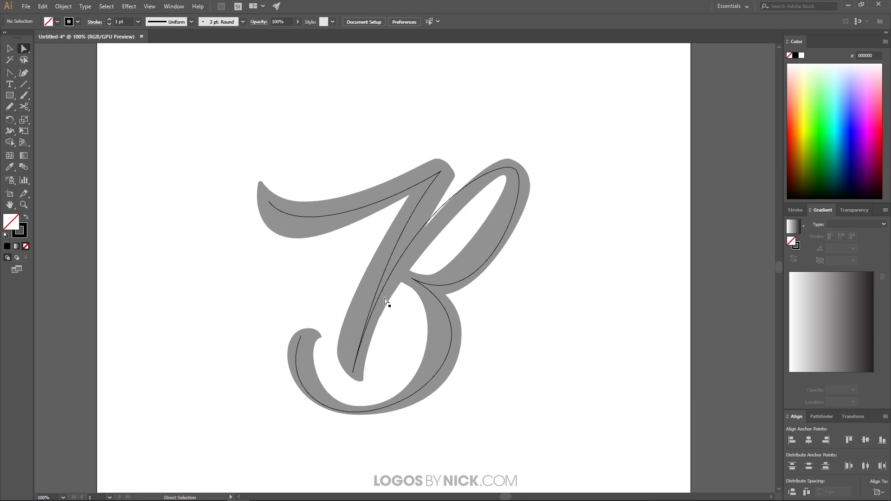
# Step: Drag the faded grey B off to the upper right of the artboard and deselect it
pyautogui.click(10, 48)
pyautogui.moveTo(302, 232); pyautogui.dragTo(641, 202)
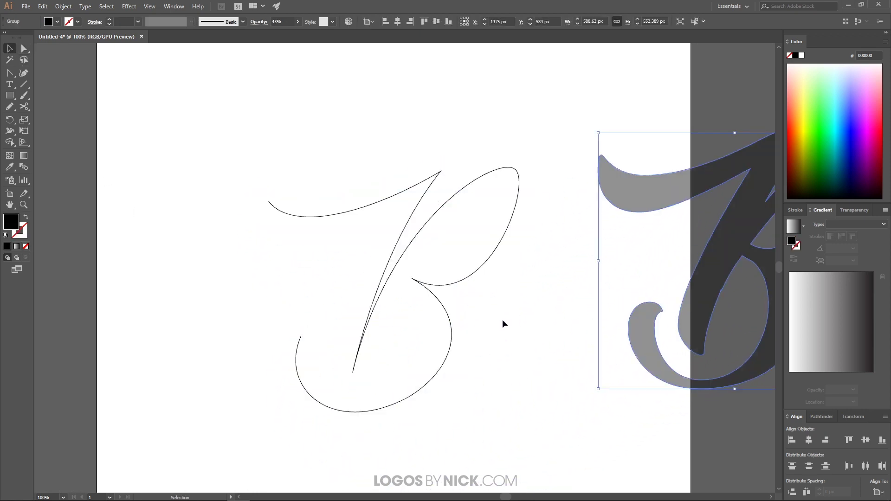
pyautogui.scroll(-2, 455, 344)
pyautogui.moveTo(594, 298); pyautogui.dragTo(715, 111)
pyautogui.click(483, 364)
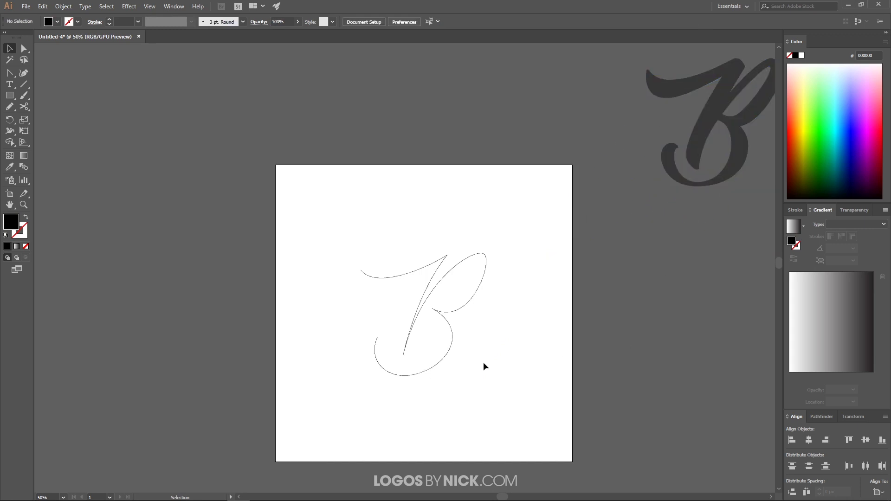
pyautogui.scroll(1, 453, 352)
pyautogui.scroll(-1, 410, 284)
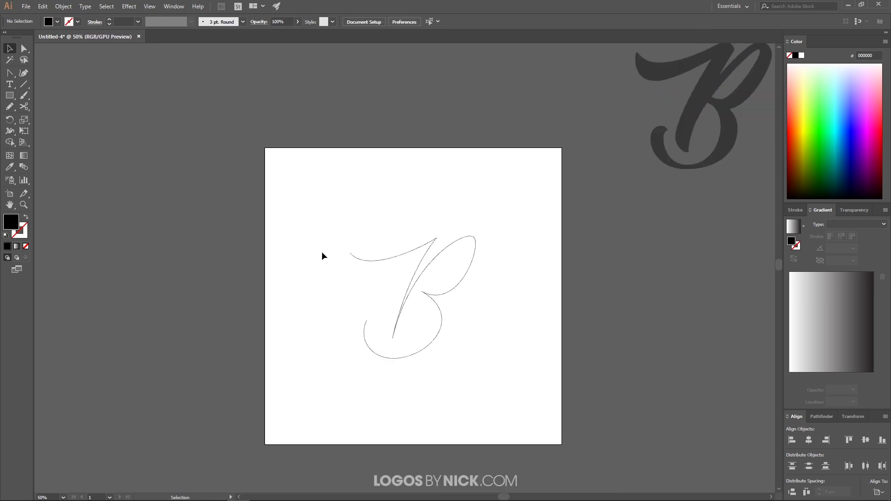
pyautogui.scroll(1, 366, 388)
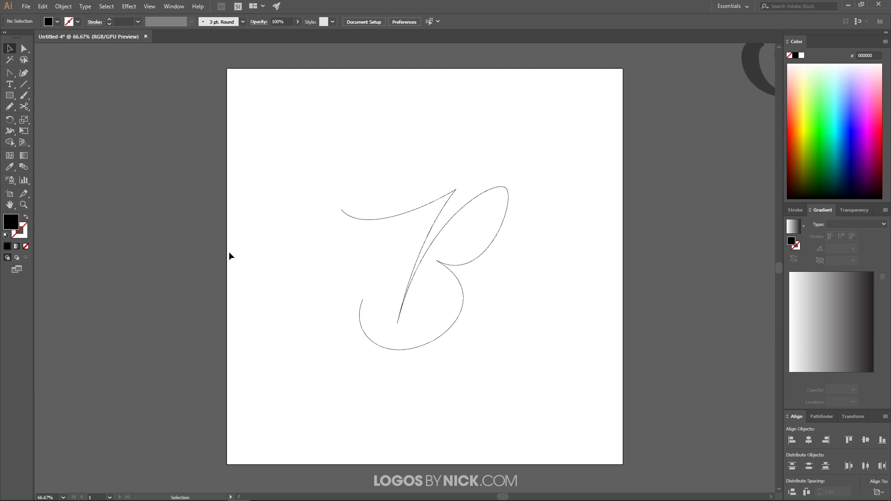
pyautogui.hscroll(-1, 232, 256)
# Step: Draw a 218 px circle left of the artboard and set its opacity to 43%
pyautogui.click(11, 97)
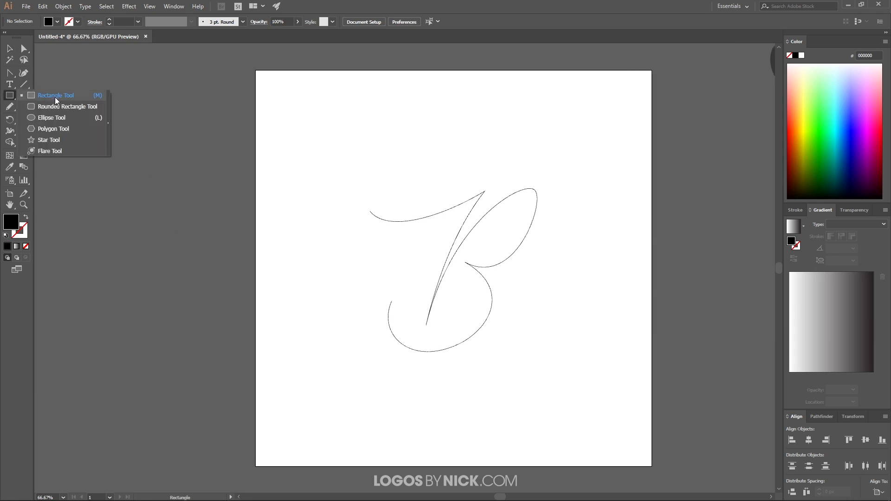
pyautogui.click(48, 120)
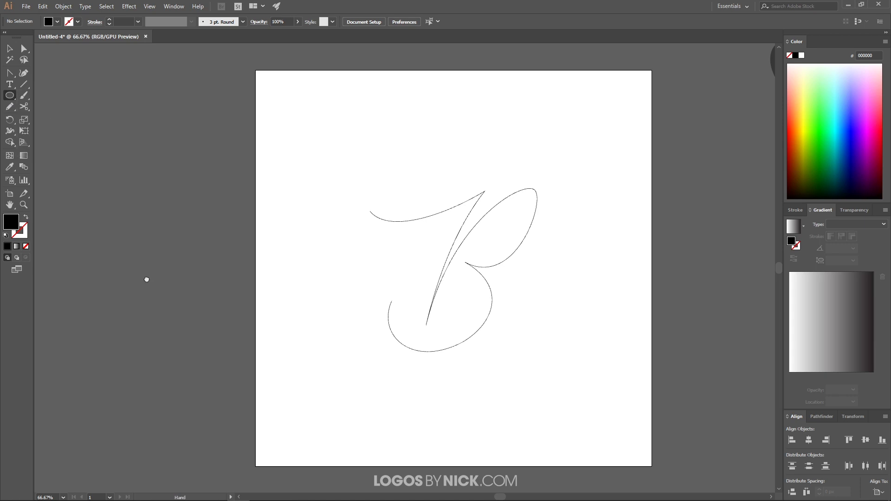
pyautogui.hscroll(-3, 223, 275)
pyautogui.scroll(1, 355, 273)
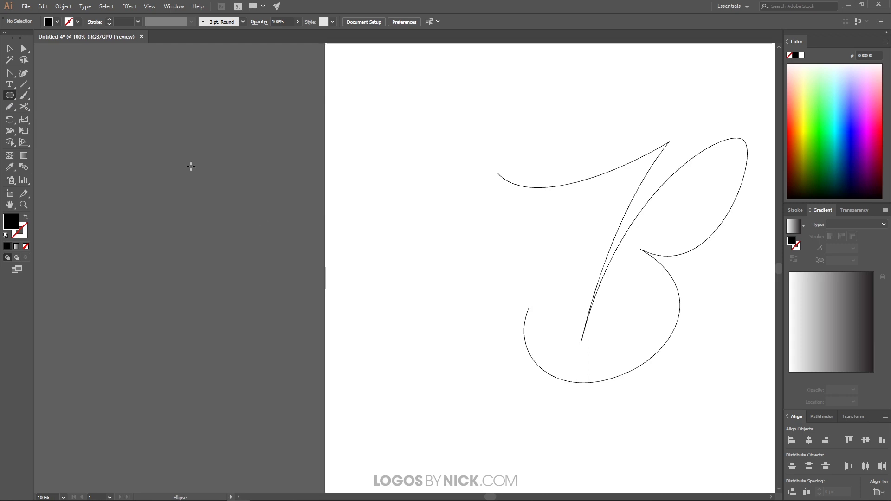
pyautogui.moveTo(172, 213); pyautogui.dragTo(222, 258)
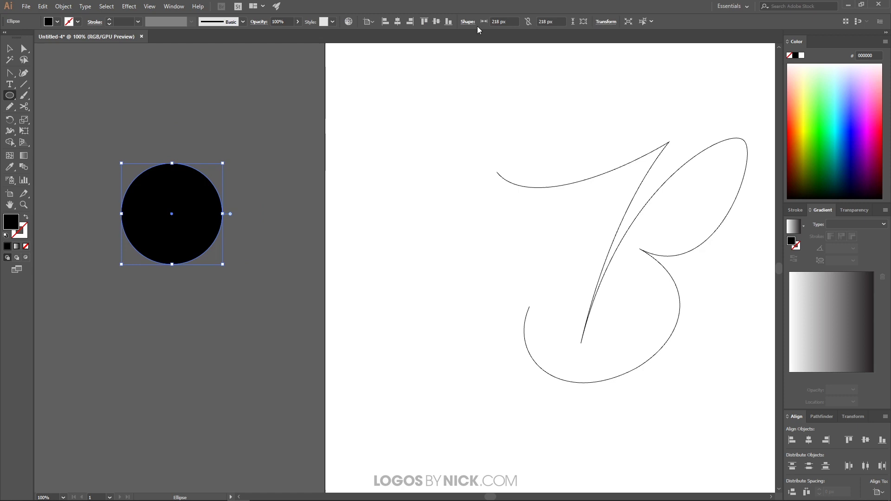
pyautogui.click(298, 24)
pyautogui.moveTo(297, 33); pyautogui.dragTo(277, 33)
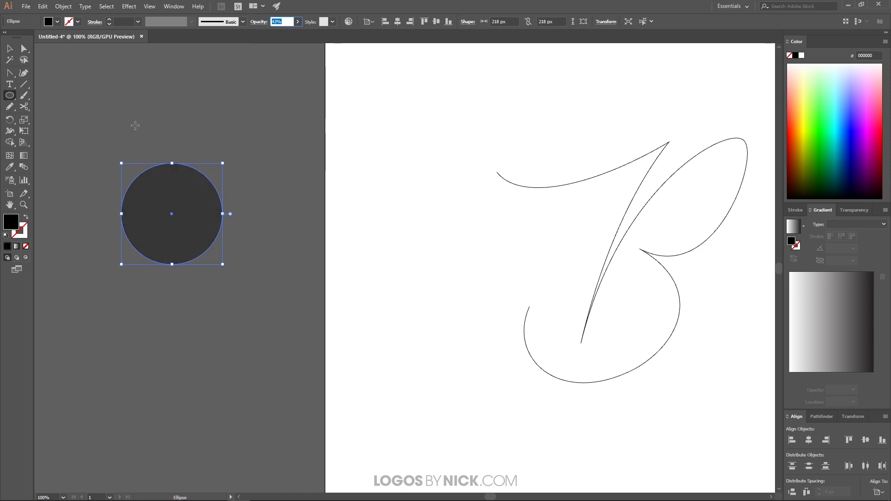
# Step: Duplicate the circle overlapping to its right and intersect both into an 85 × 172.723 px lens
pyautogui.click(10, 49)
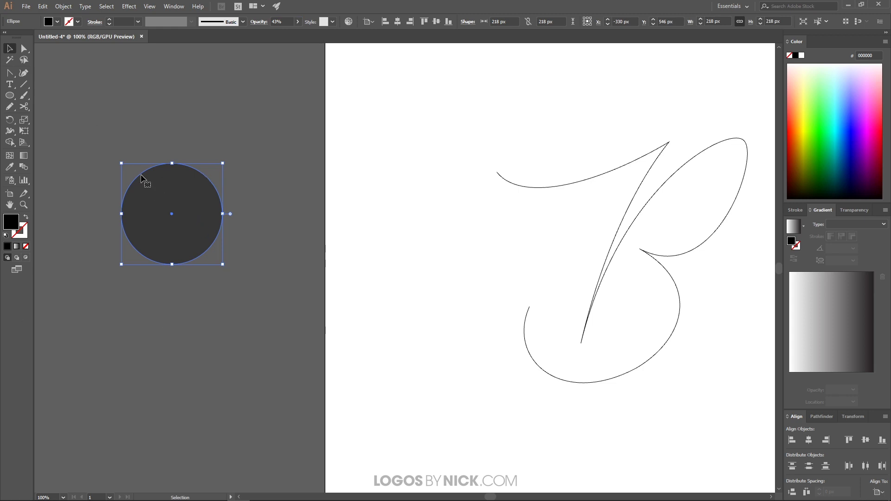
pyautogui.moveTo(139, 203); pyautogui.dragTo(203, 213)
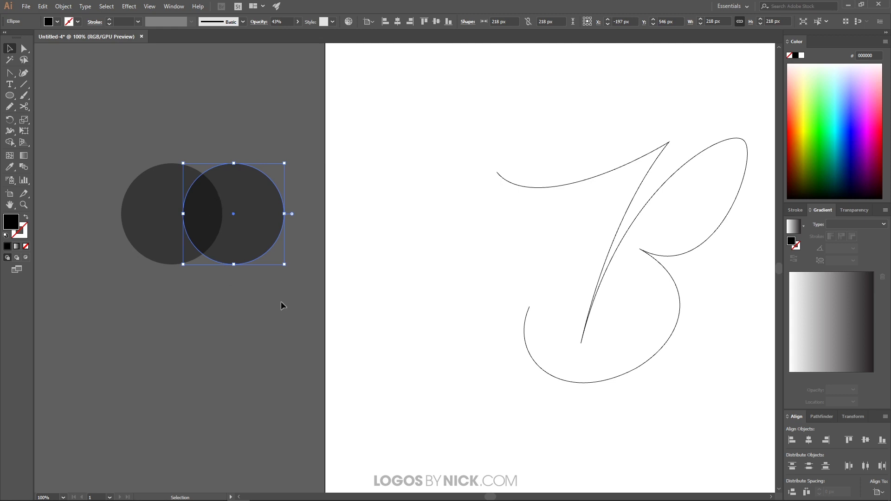
pyautogui.moveTo(122, 115); pyautogui.dragTo(121, 114)
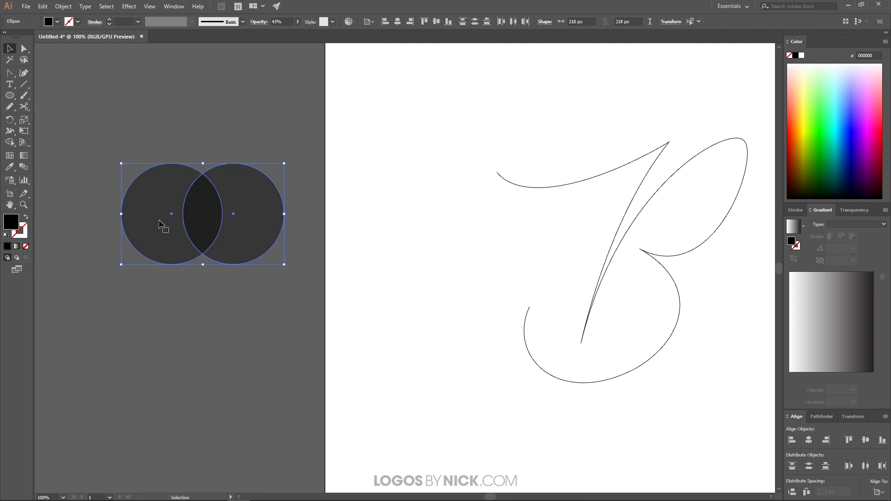
pyautogui.click(822, 417)
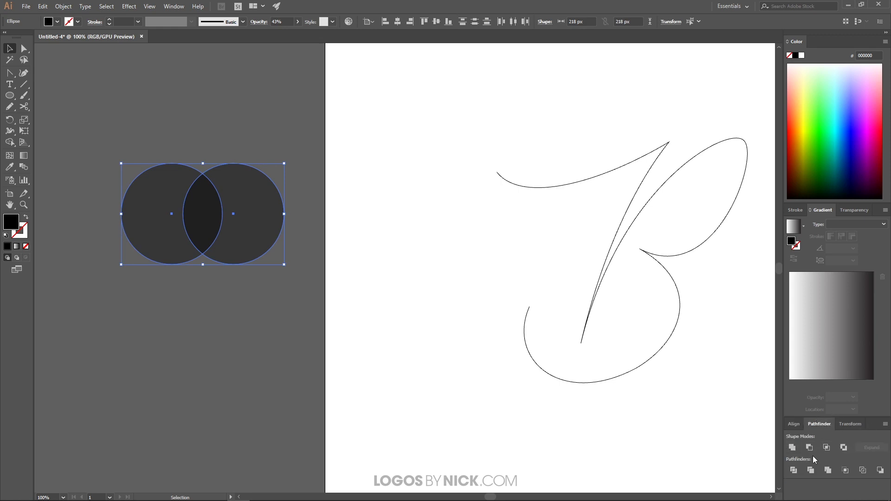
pyautogui.click(174, 6)
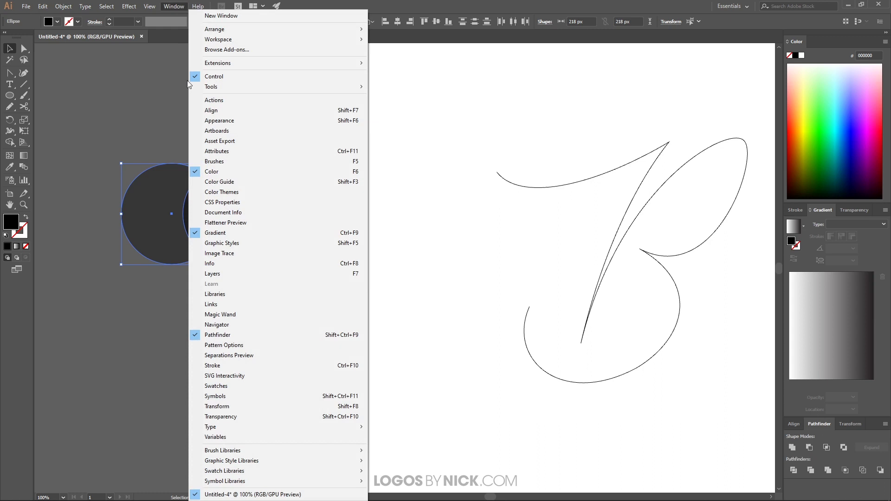
pyautogui.click(175, 6)
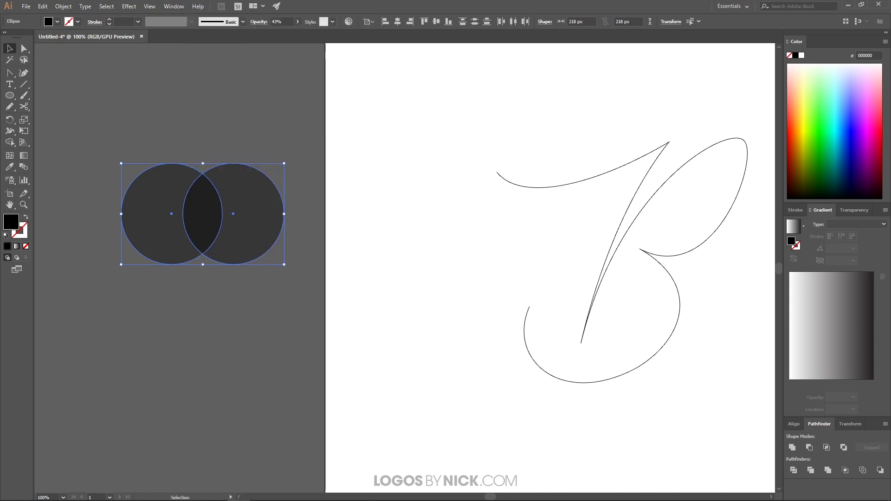
pyautogui.click(831, 447)
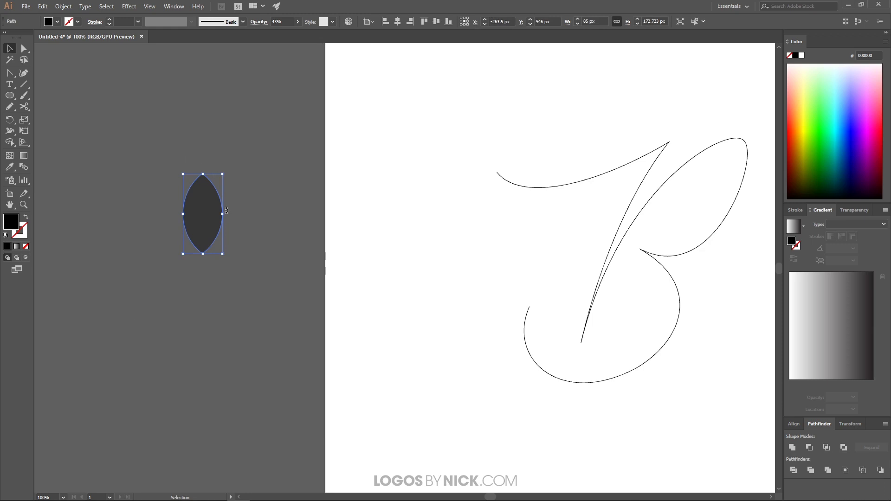
# Step: Restore the lens to 100% opacity, tilt it slightly and nudge it left
pyautogui.click(300, 21)
pyautogui.moveTo(277, 32); pyautogui.dragTo(319, 34)
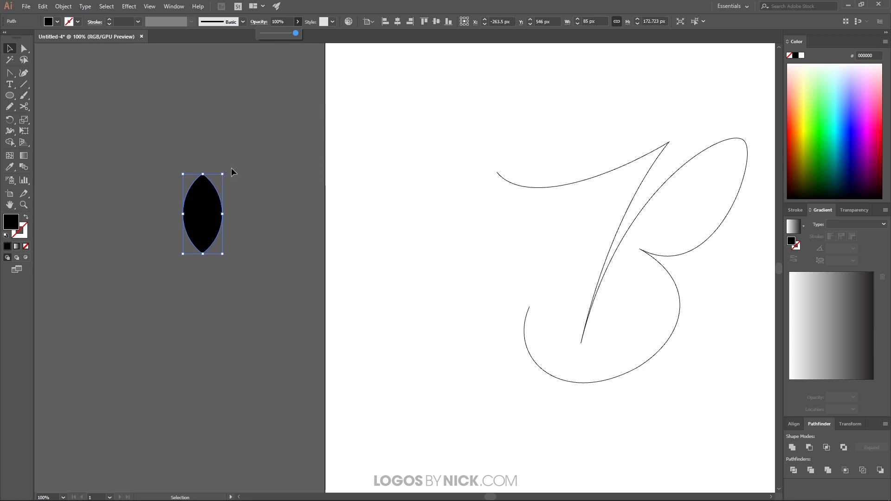
pyautogui.moveTo(227, 171); pyautogui.dragTo(221, 167)
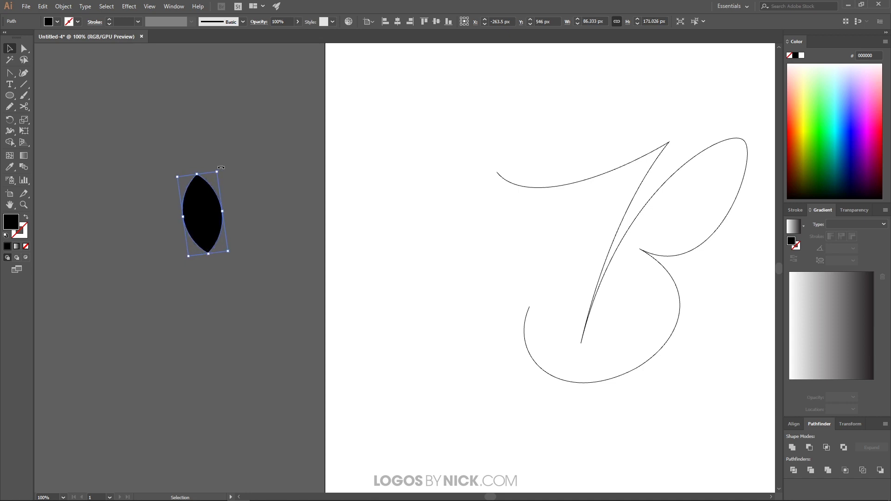
pyautogui.moveTo(199, 198); pyautogui.dragTo(183, 214)
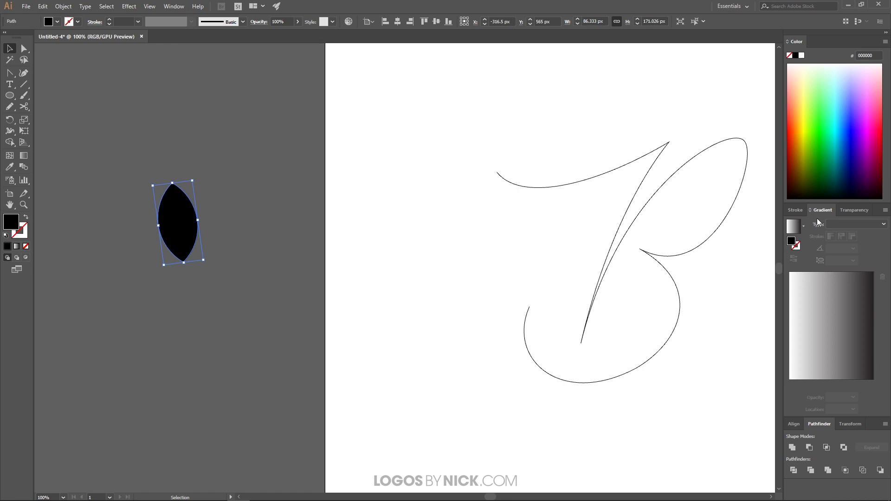
# Step: Apply a linear gradient to the lens and make its dark end hot pink (#ff1584)
pyautogui.click(795, 228)
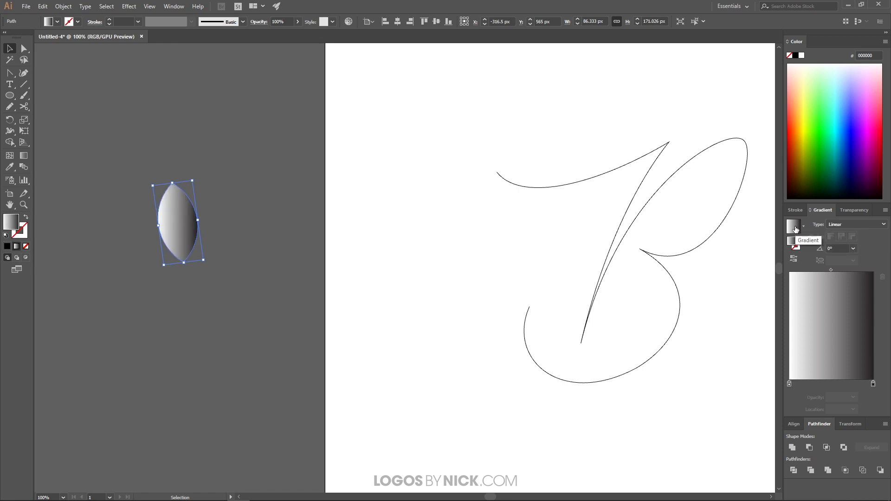
pyautogui.doubleClick(874, 385)
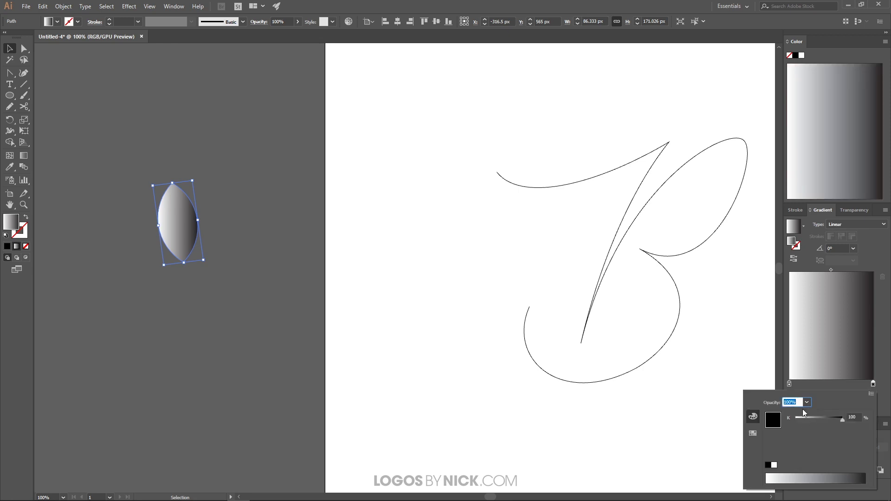
pyautogui.click(871, 395)
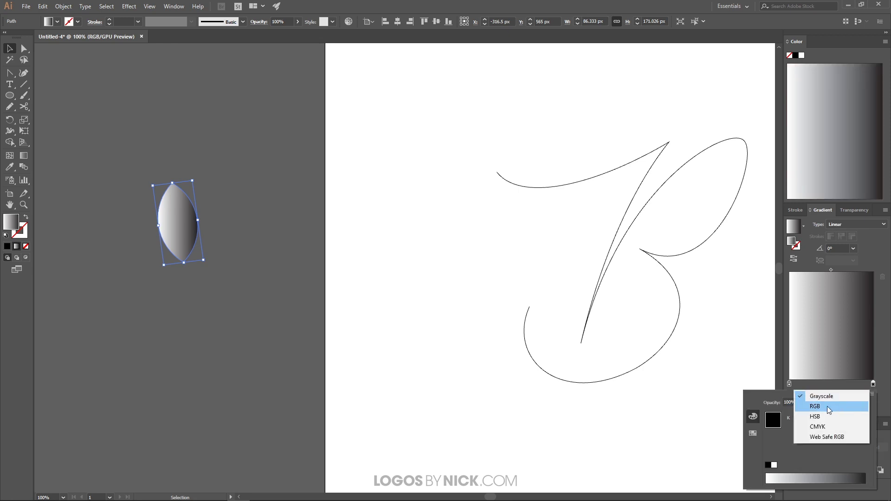
pyautogui.click(802, 406)
pyautogui.moveTo(854, 477); pyautogui.dragTo(860, 474)
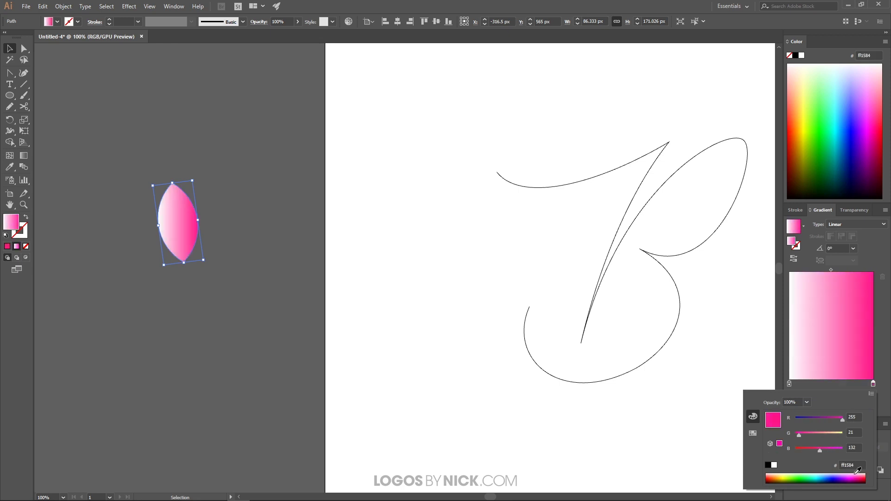
# Step: Change the gradient's light end stop to pale pink (#feaaff)
pyautogui.click(790, 383)
pyautogui.doubleClick(790, 385)
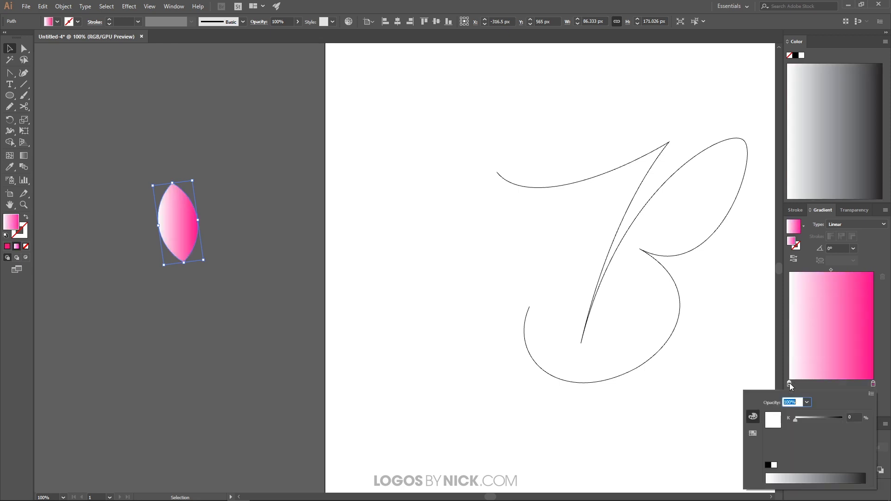
pyautogui.click(872, 394)
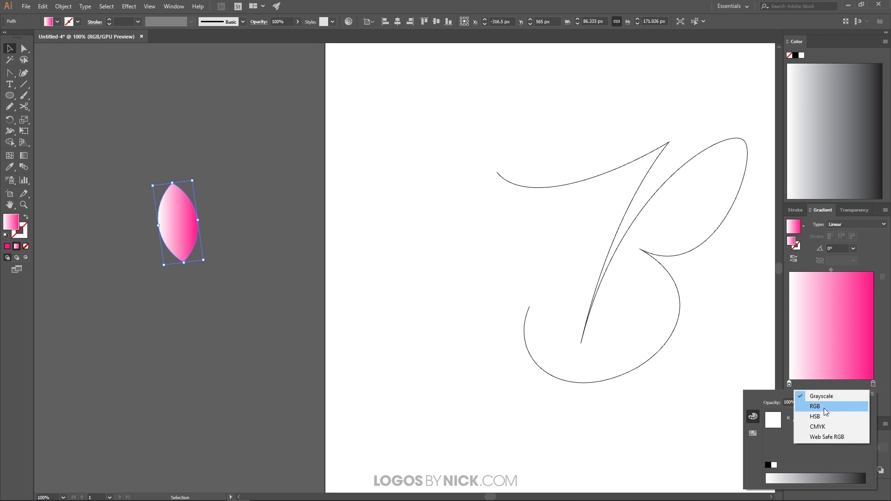
pyautogui.click(806, 407)
pyautogui.moveTo(851, 475); pyautogui.dragTo(852, 471)
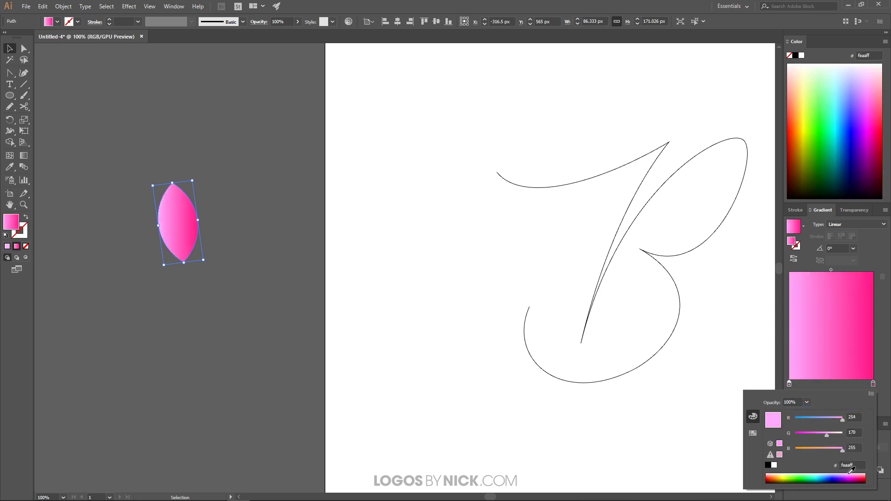
pyautogui.click(884, 395)
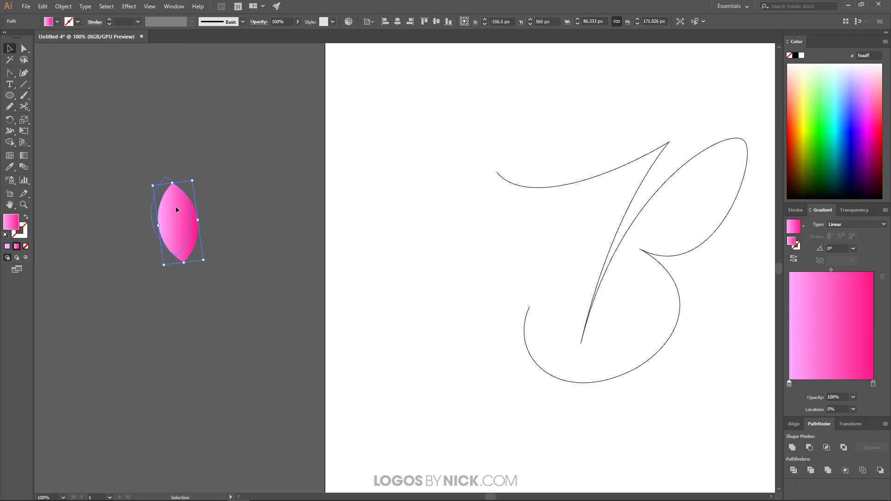
# Step: Duplicate the pink lens beside the original, then set blend spacing to Specified Distance 1
pyautogui.moveTo(176, 207); pyautogui.dragTo(180, 227)
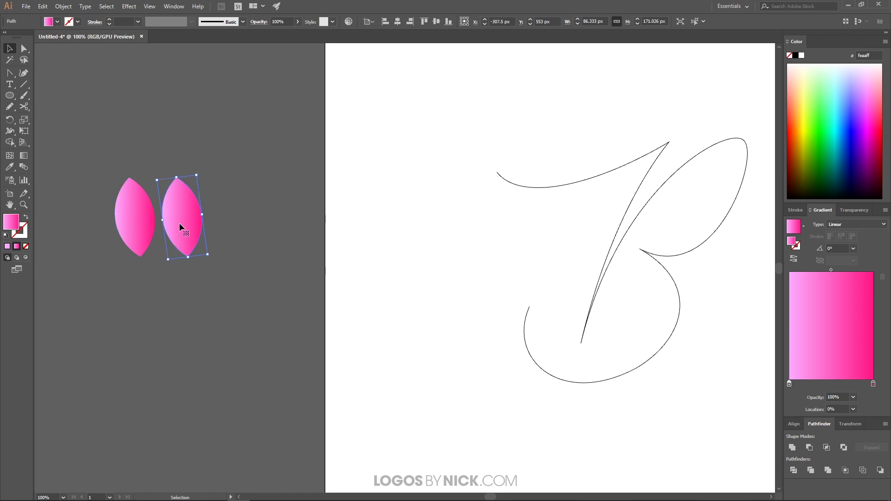
pyautogui.moveTo(97, 128); pyautogui.dragTo(185, 230)
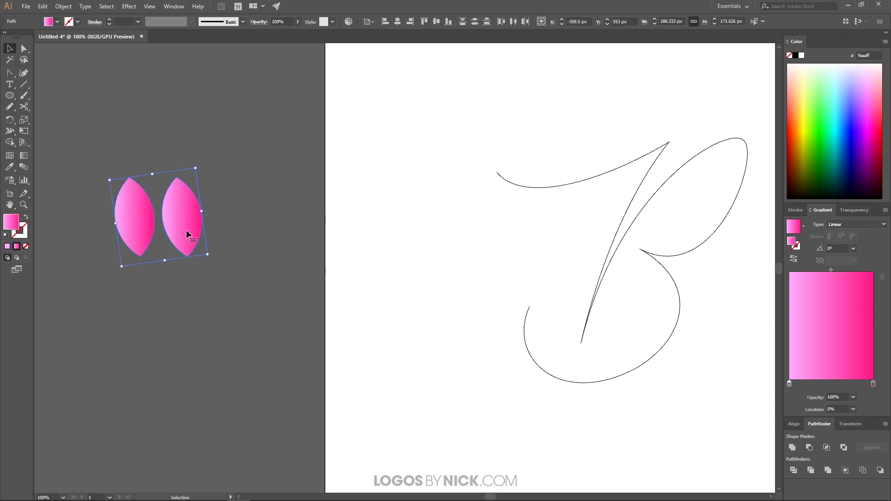
pyautogui.click(63, 6)
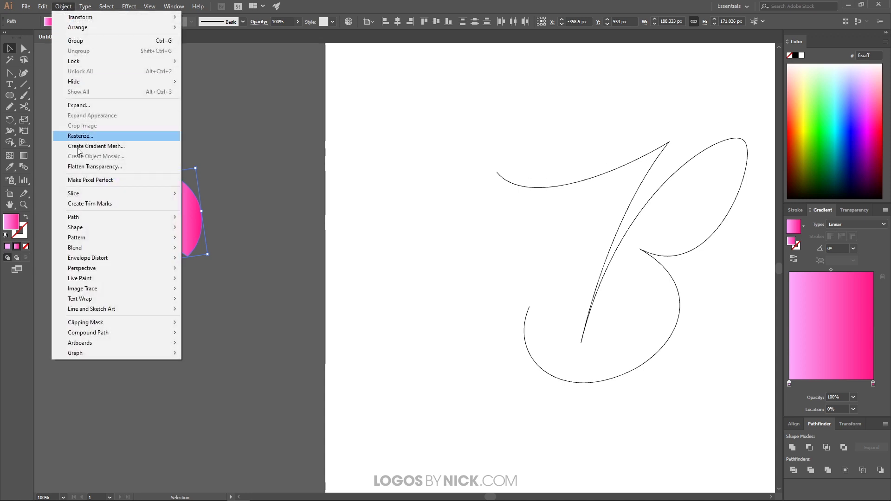
pyautogui.moveTo(107, 247)
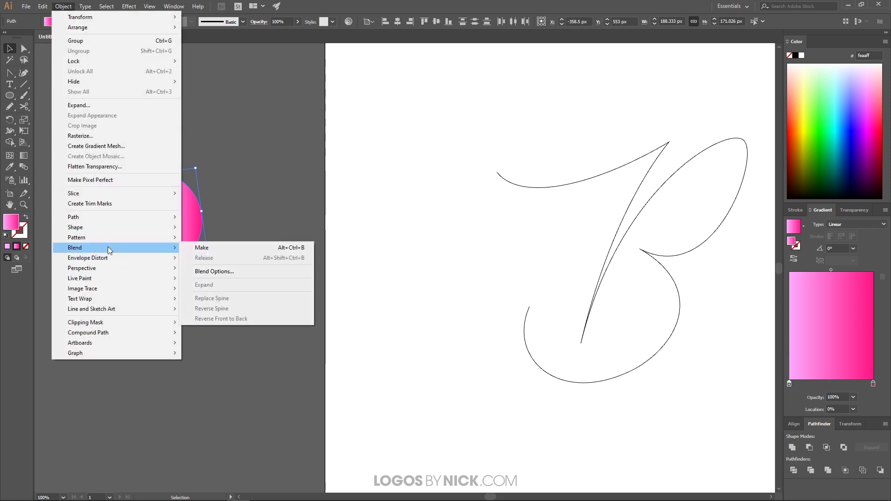
pyautogui.click(226, 272)
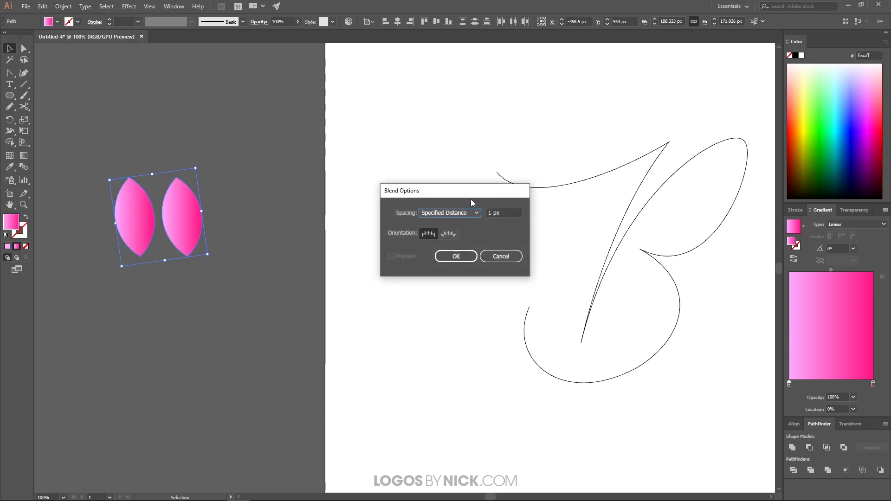
pyautogui.moveTo(424, 192); pyautogui.dragTo(392, 189)
pyautogui.click(417, 210)
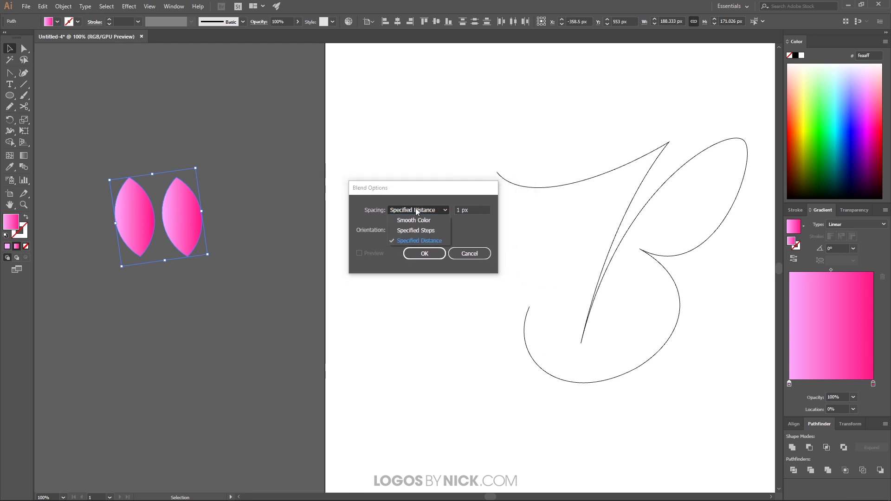
pyautogui.click(416, 241)
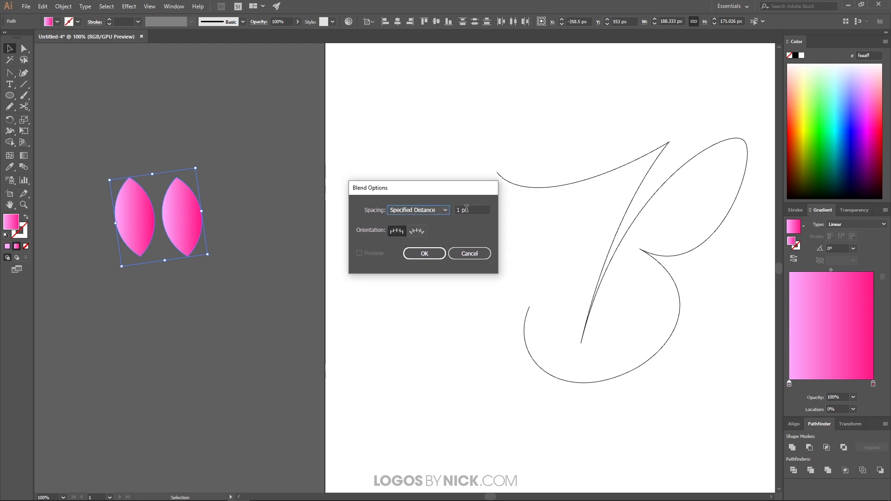
pyautogui.press('Tab')
pyautogui.write('1')
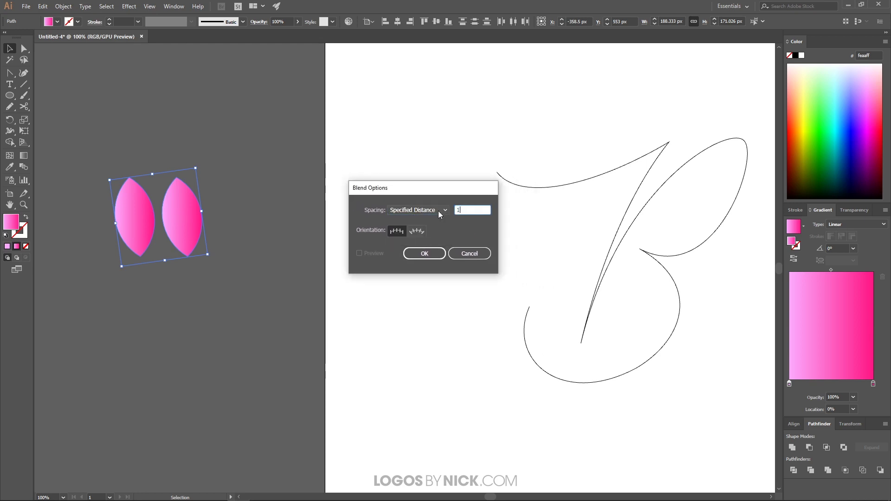
pyautogui.click(417, 257)
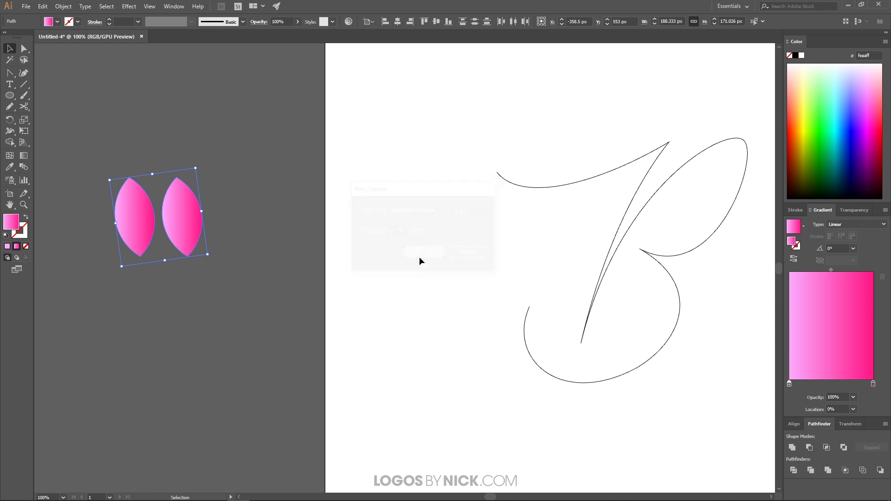
# Step: Make a blend from the two pink lens shapes
pyautogui.click(67, 8)
pyautogui.moveTo(122, 247)
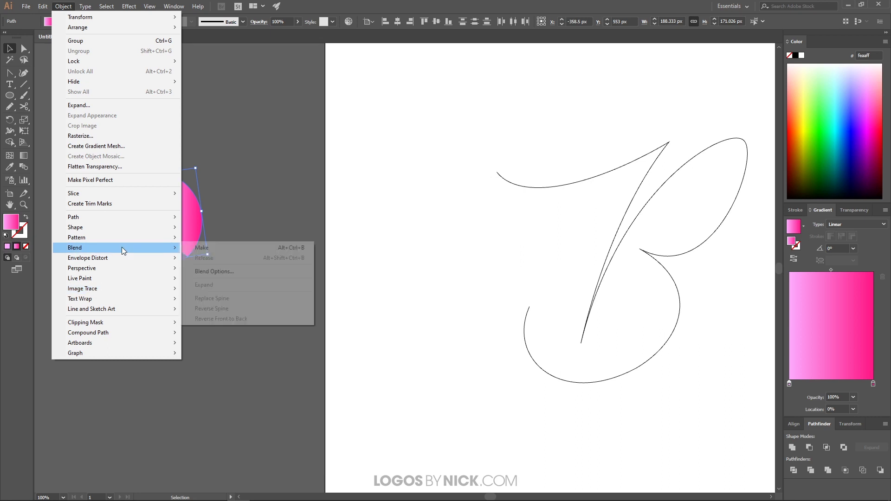
pyautogui.click(208, 249)
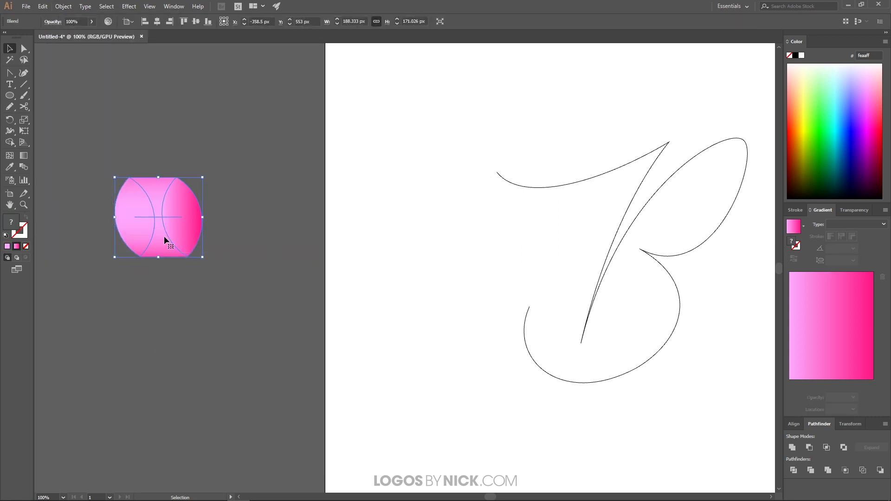
# Step: Scale the blend to about half size (93 × 84.454 px) and move it left of the B
pyautogui.moveTo(164, 235); pyautogui.dragTo(394, 283)
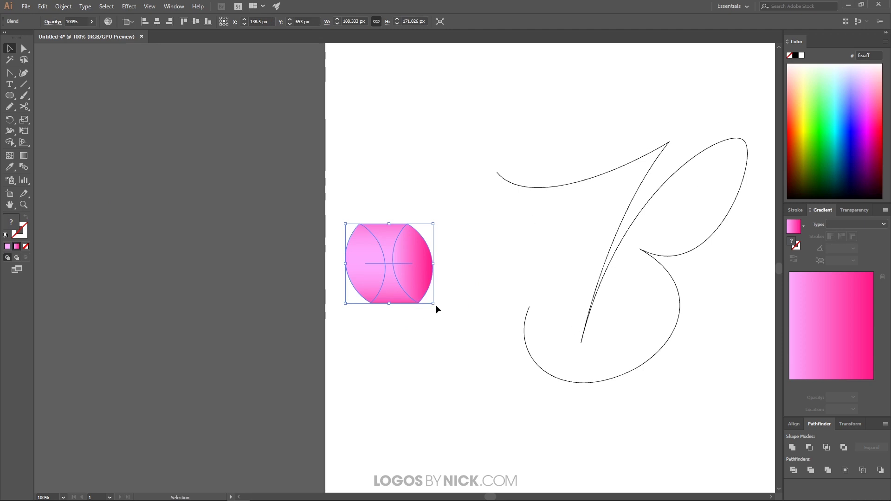
pyautogui.moveTo(433, 304); pyautogui.dragTo(447, 259)
pyautogui.hotkey('shift', 'Left')
pyautogui.hotkey('shift', 'Left')
pyautogui.hotkey('shift', 'Left')
pyautogui.hotkey('shift', 'Left')
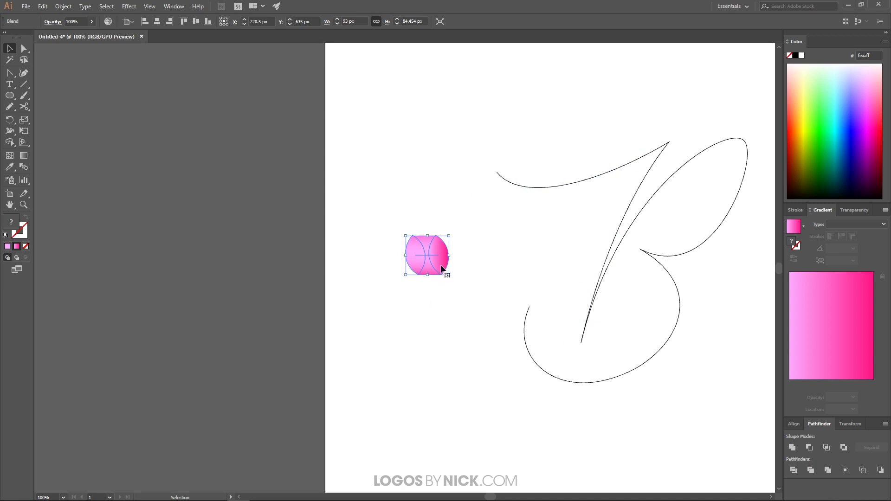
pyautogui.moveTo(442, 270); pyautogui.dragTo(278, 238)
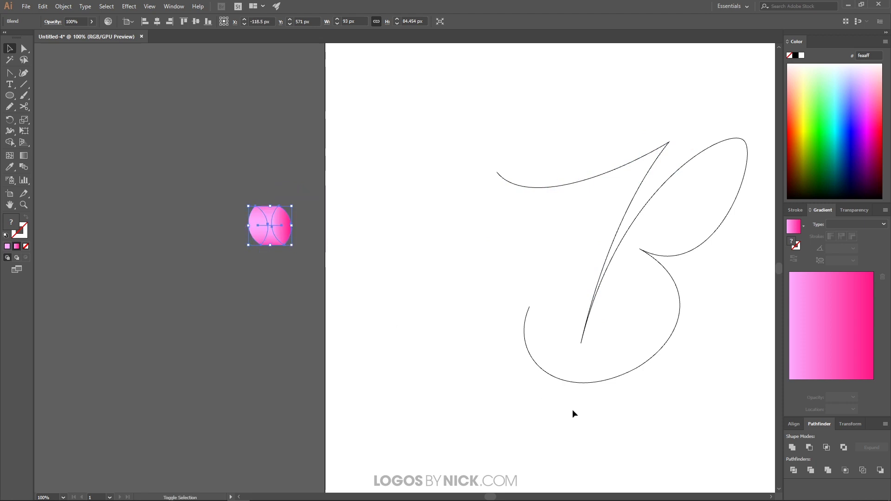
# Step: Replace the lens blend's spine with the traced B path to form the pink script B
pyautogui.moveTo(572, 411); pyautogui.dragTo(584, 163)
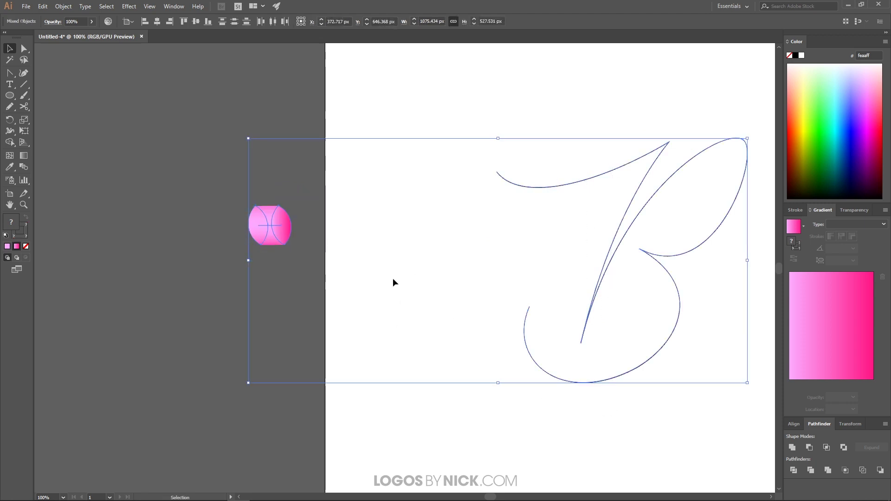
pyautogui.click(61, 7)
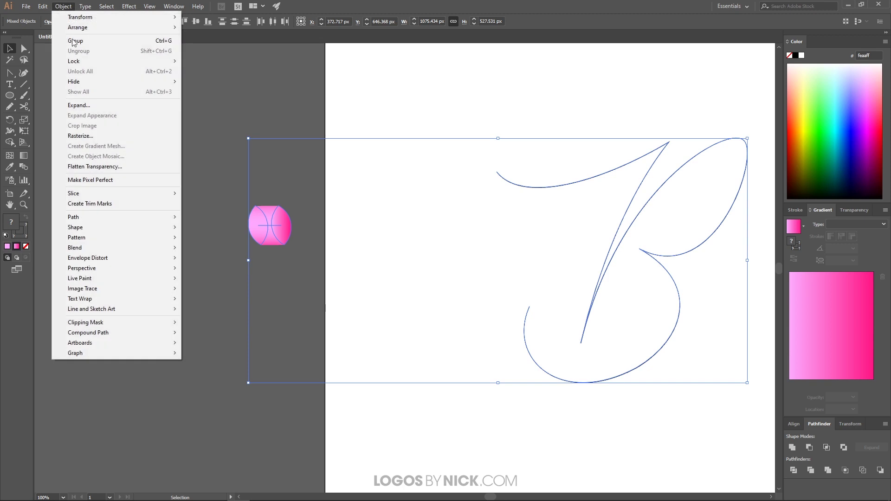
pyautogui.moveTo(152, 249)
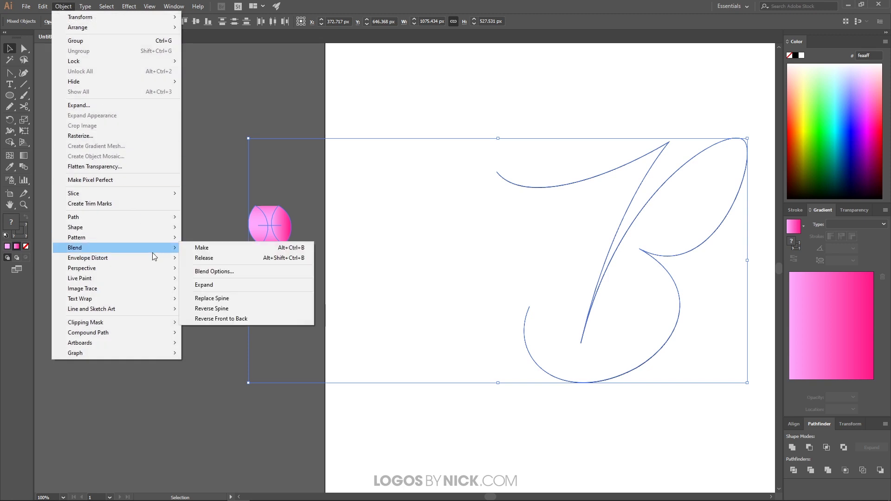
pyautogui.click(241, 298)
pyautogui.moveTo(537, 275); pyautogui.dragTo(397, 285)
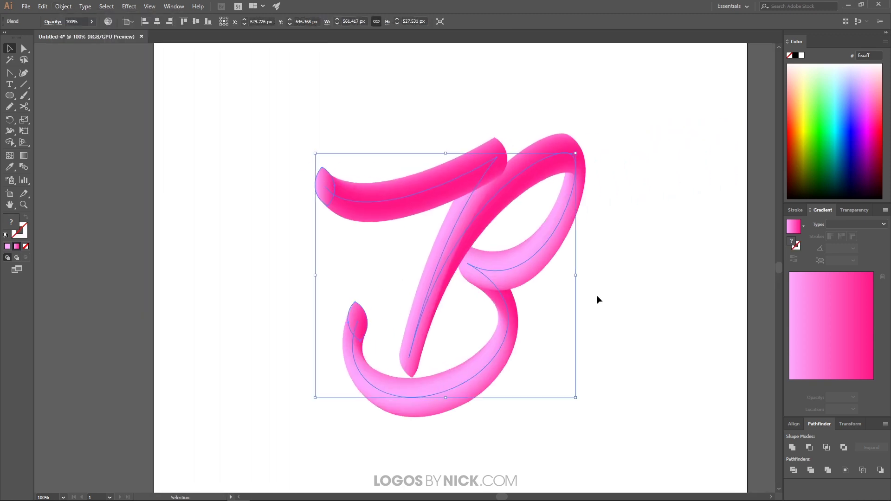
pyautogui.click(597, 295)
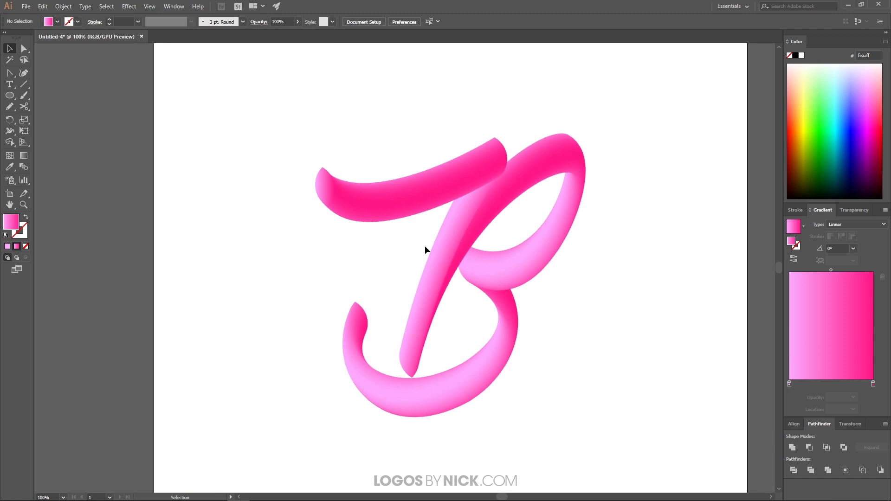
pyautogui.hscroll(1, 482, 253)
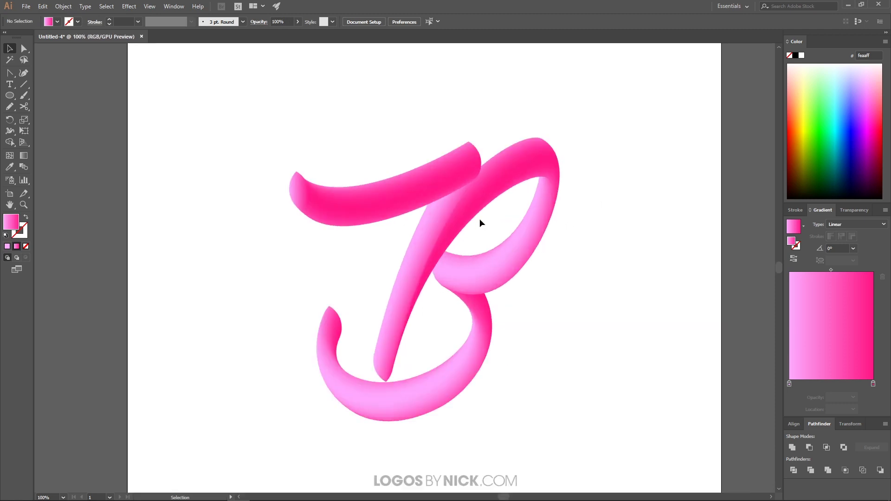
pyautogui.click(478, 198)
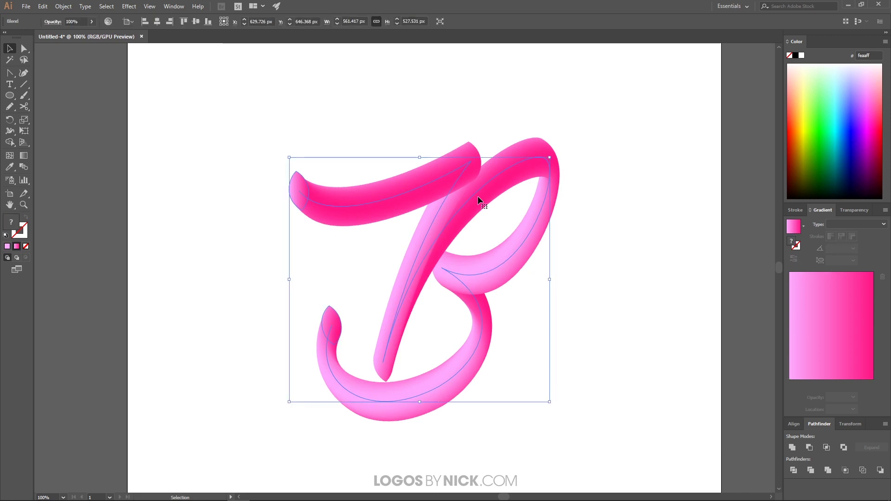
# Step: Reverse the blend's spine so the pink shading runs the opposite way along the B
pyautogui.click(63, 6)
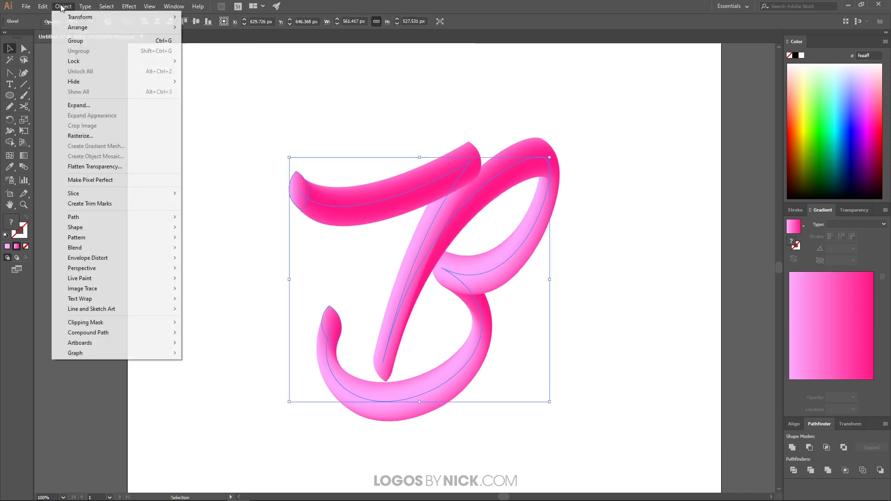
pyautogui.moveTo(124, 244)
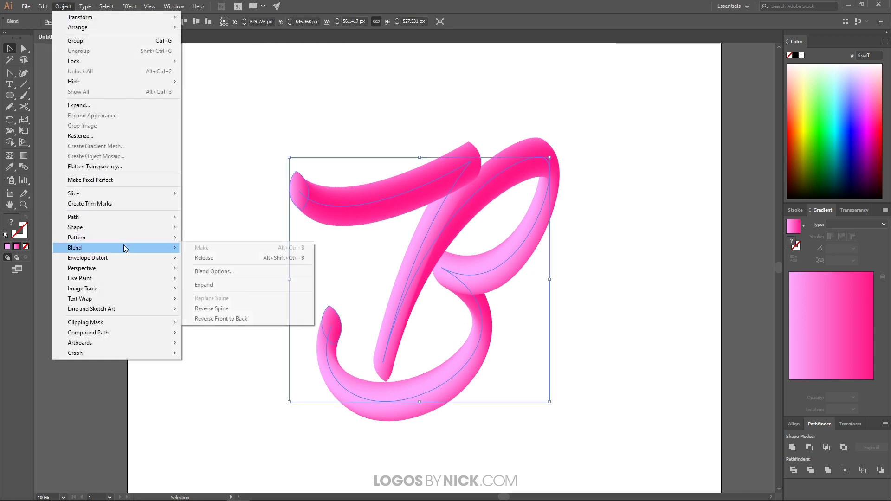
pyautogui.click(234, 311)
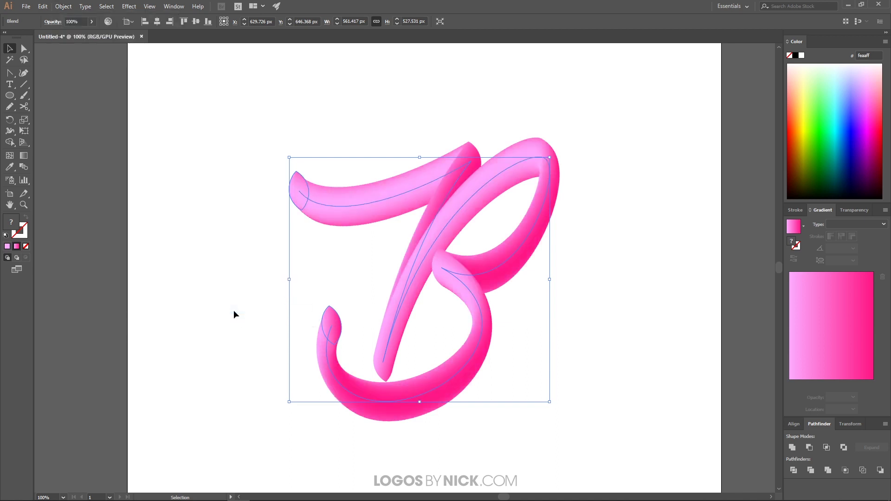
pyautogui.click(586, 287)
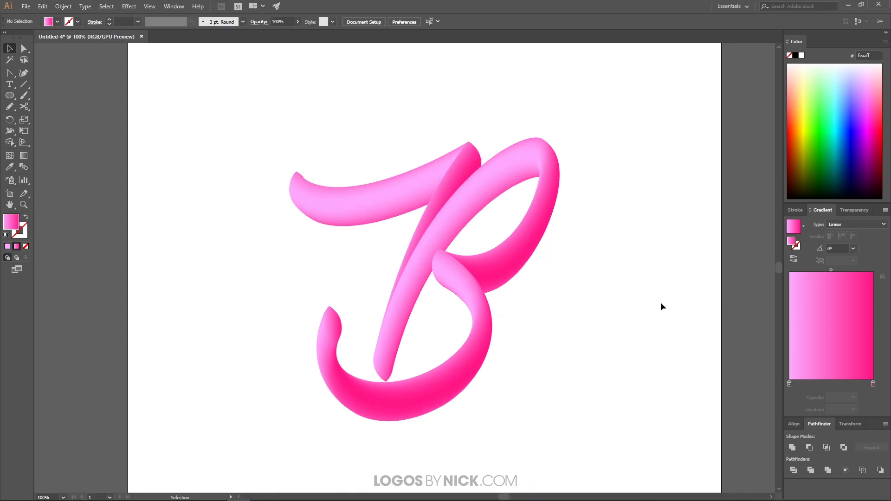
# Step: Undo and redo the spine reversal to compare shading, keeping the reversed version
pyautogui.hotkey('ctrl', 'z')
pyautogui.click(581, 286)
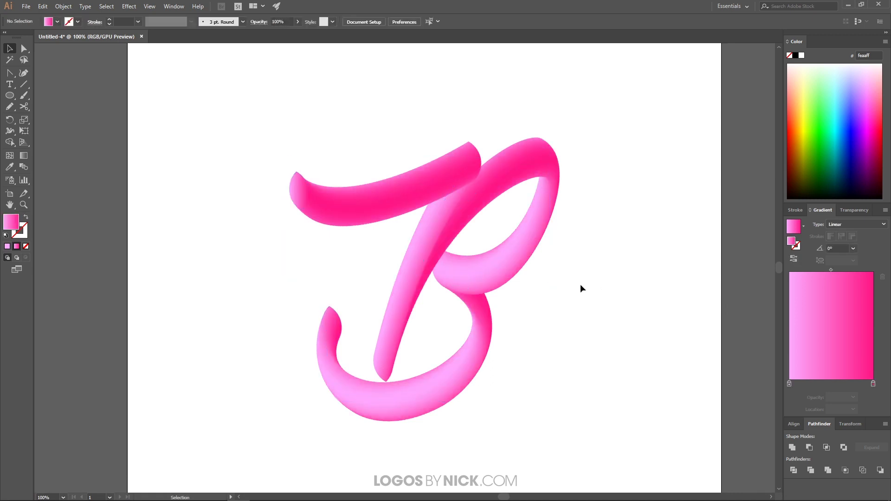
pyautogui.hotkey('ctrl', 'shift', 'z')
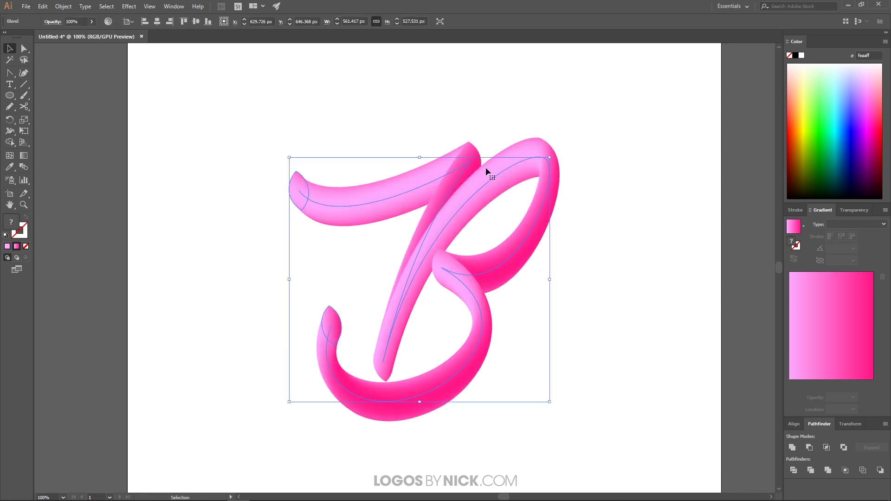
pyautogui.click(565, 298)
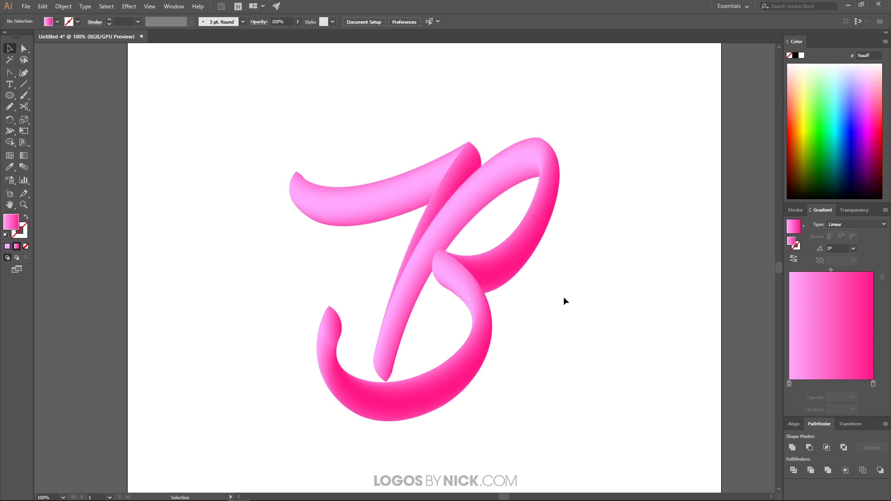
pyautogui.scroll(-2, 551, 269)
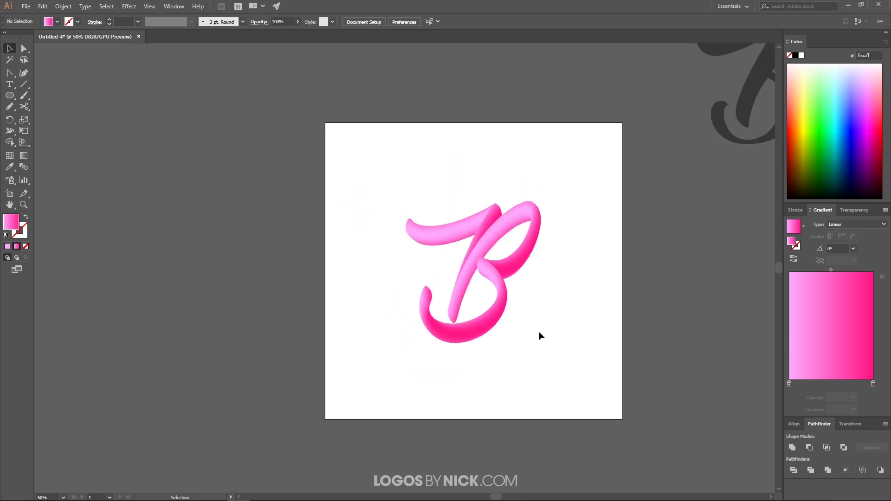